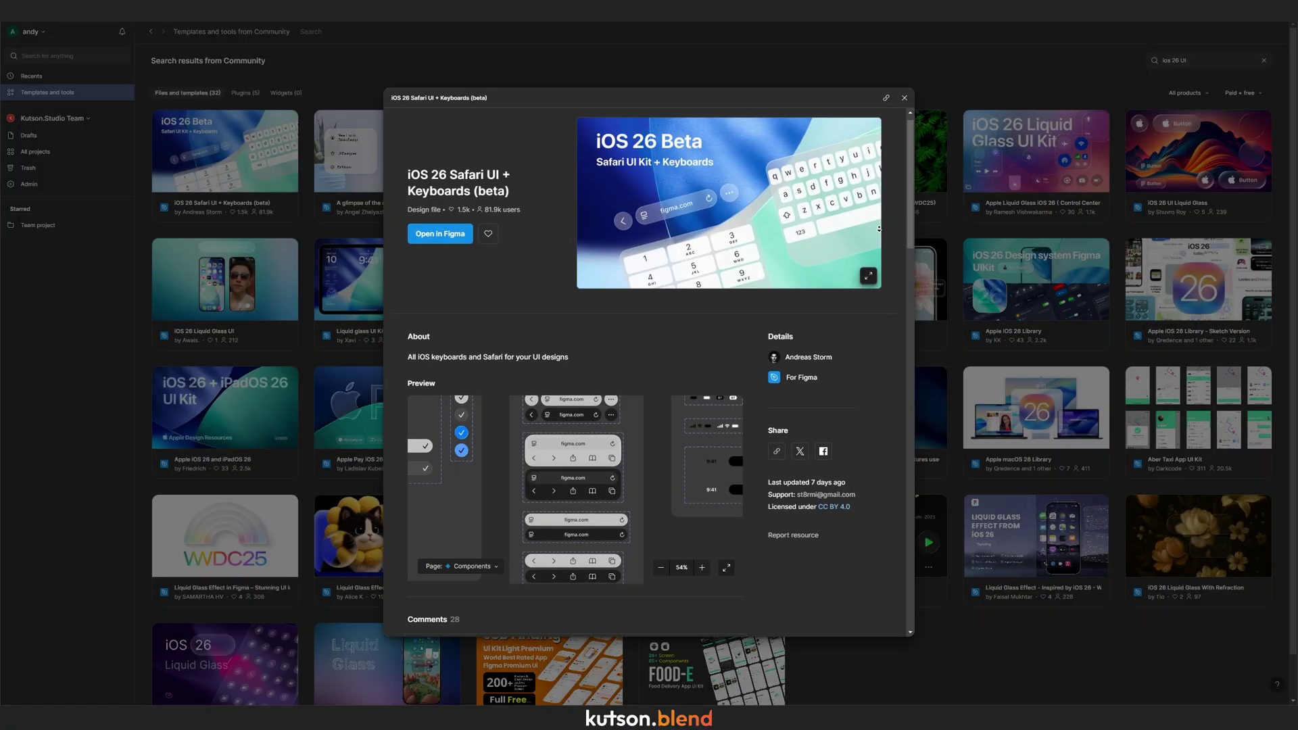
Open the iOS 26 Safari UI + Keyboards (beta) file in Figma's editor.
scroll(879, 229, "down", 2)
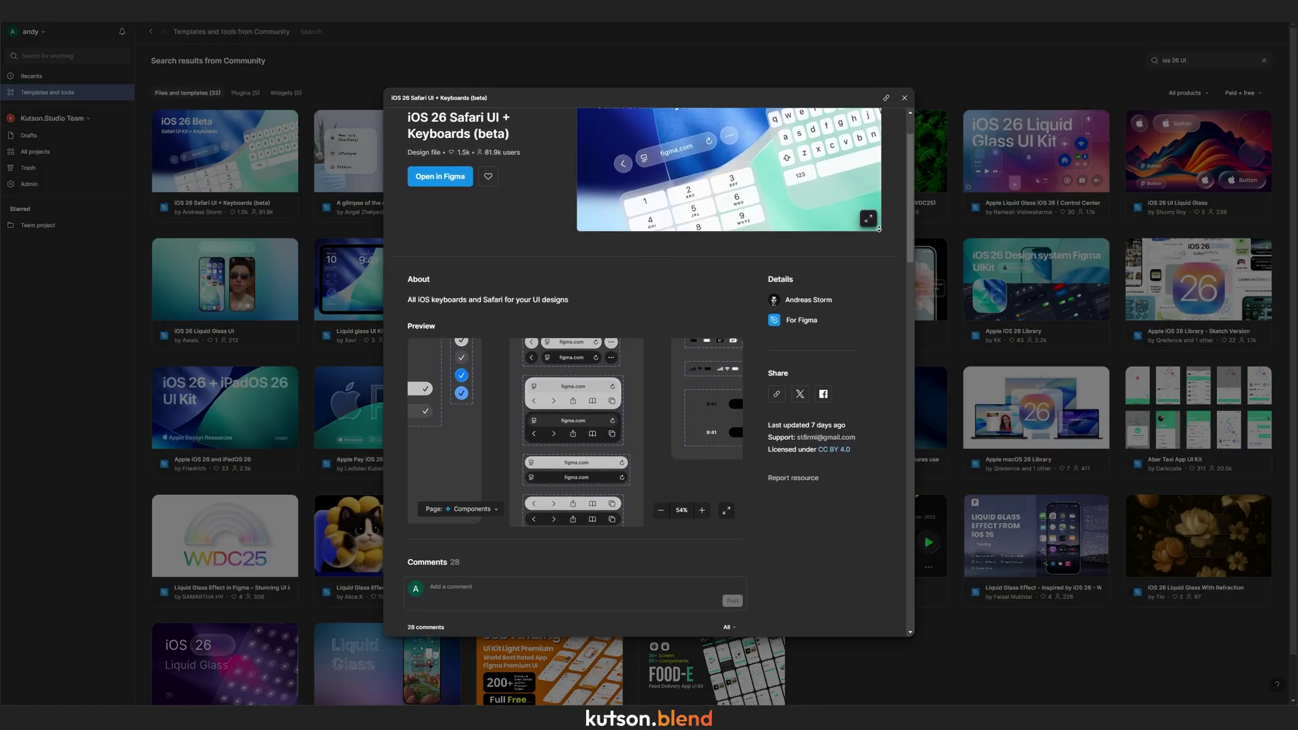
scroll(879, 230, "down", 2)
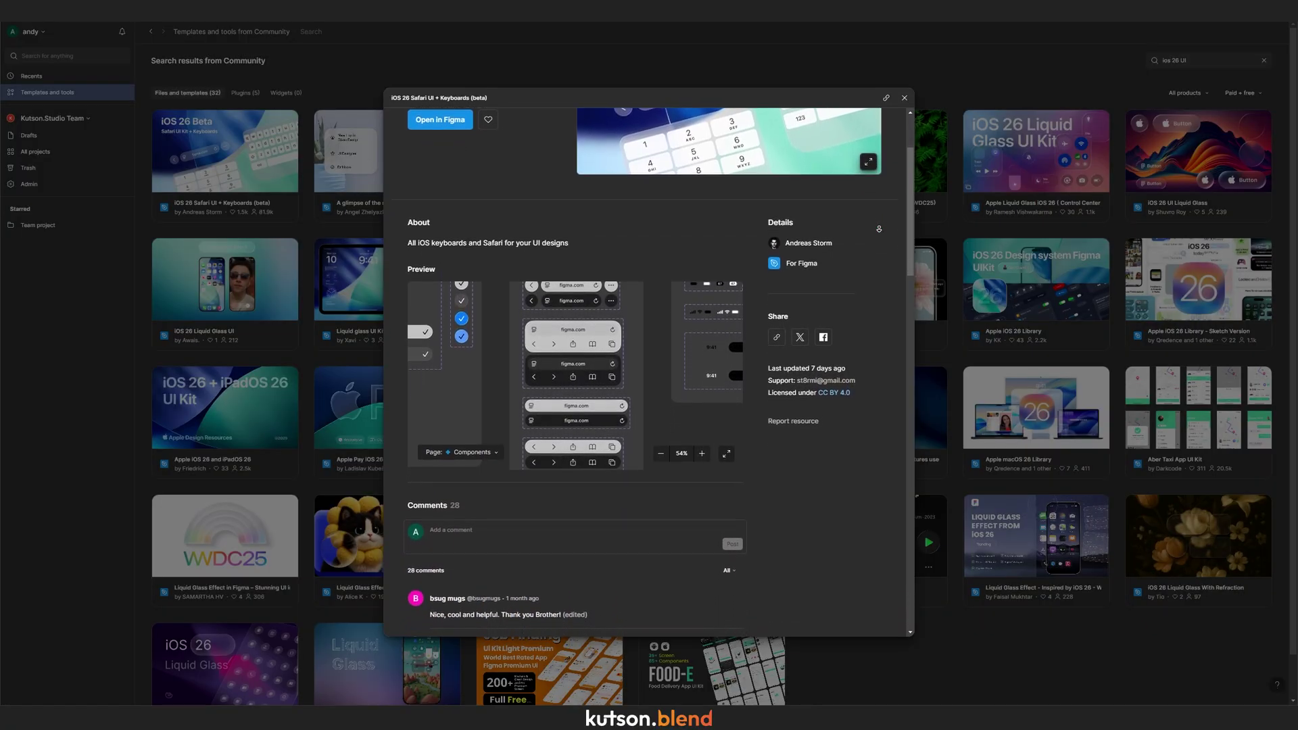
scroll(879, 229, "down", 1)
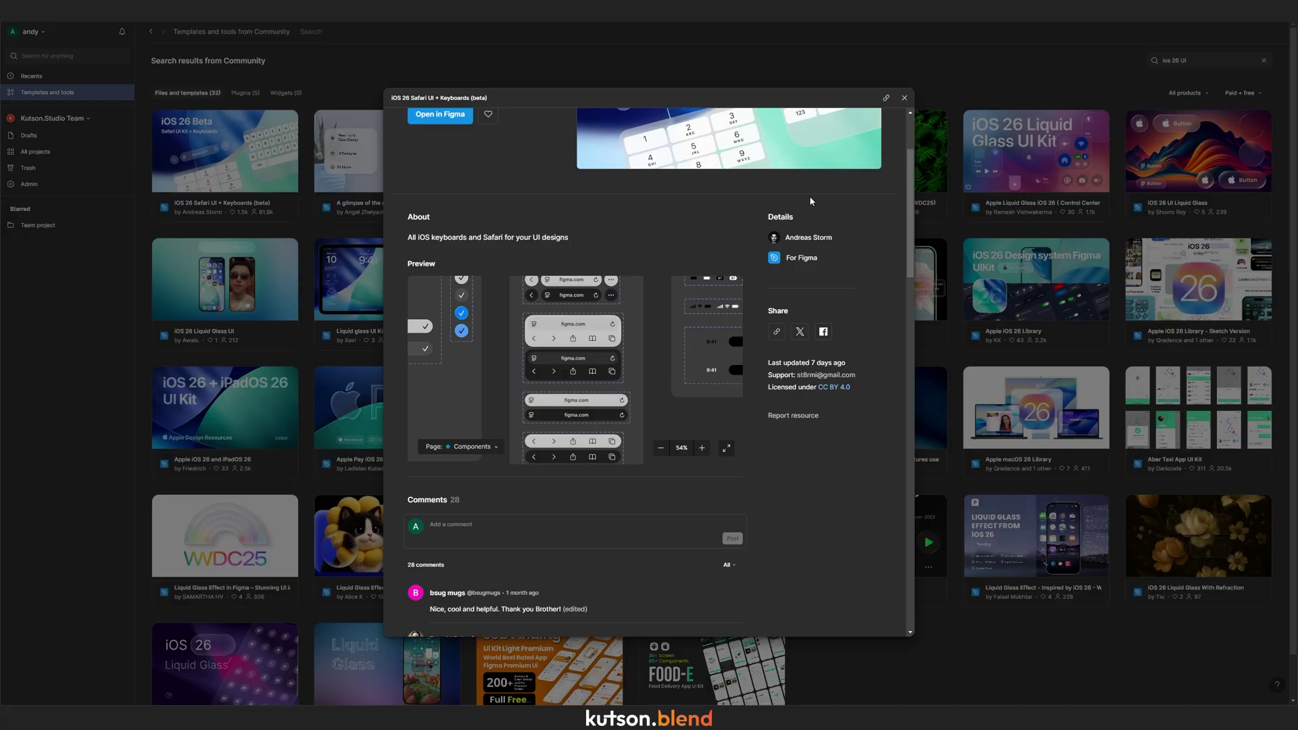
left_click(905, 98)
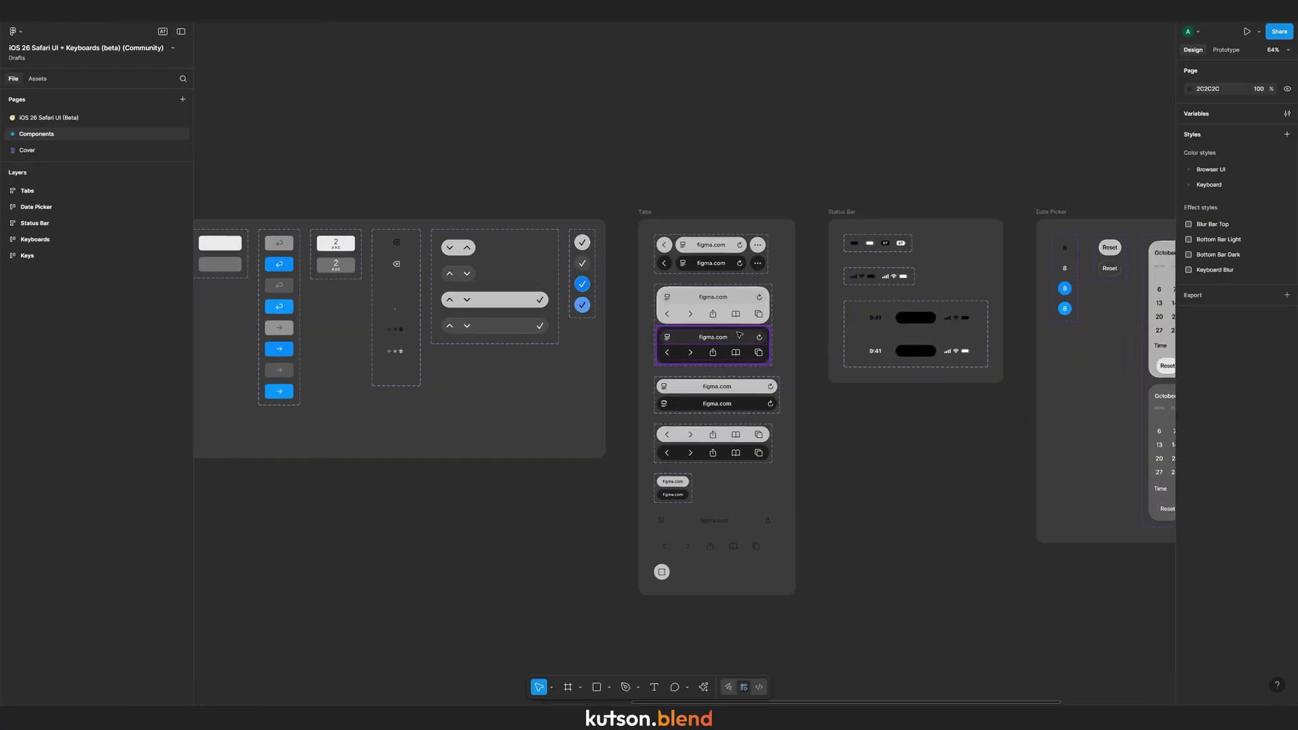
Select the light Dark=Off Safari toolbar variant among the Tabs components.
scroll(579, 250, "up", 5, "ctrl")
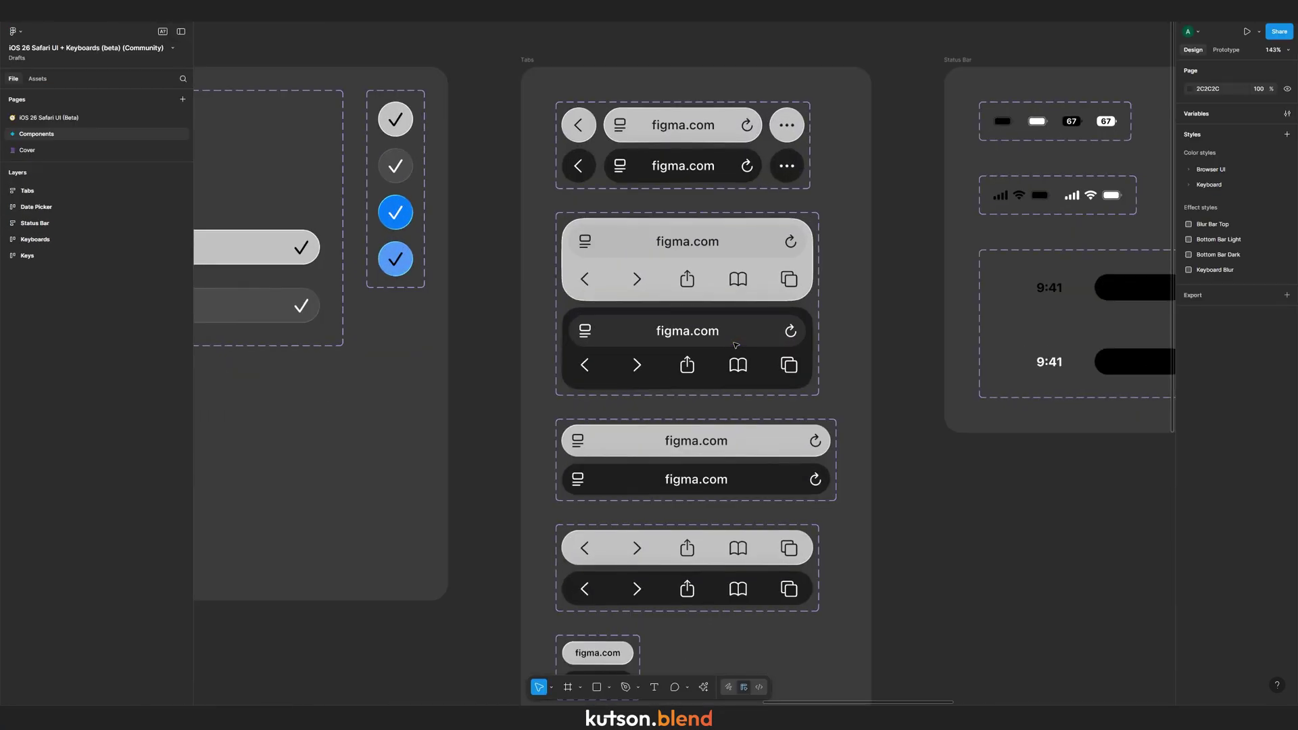
scroll(609, 199, "up", 3, "ctrl")
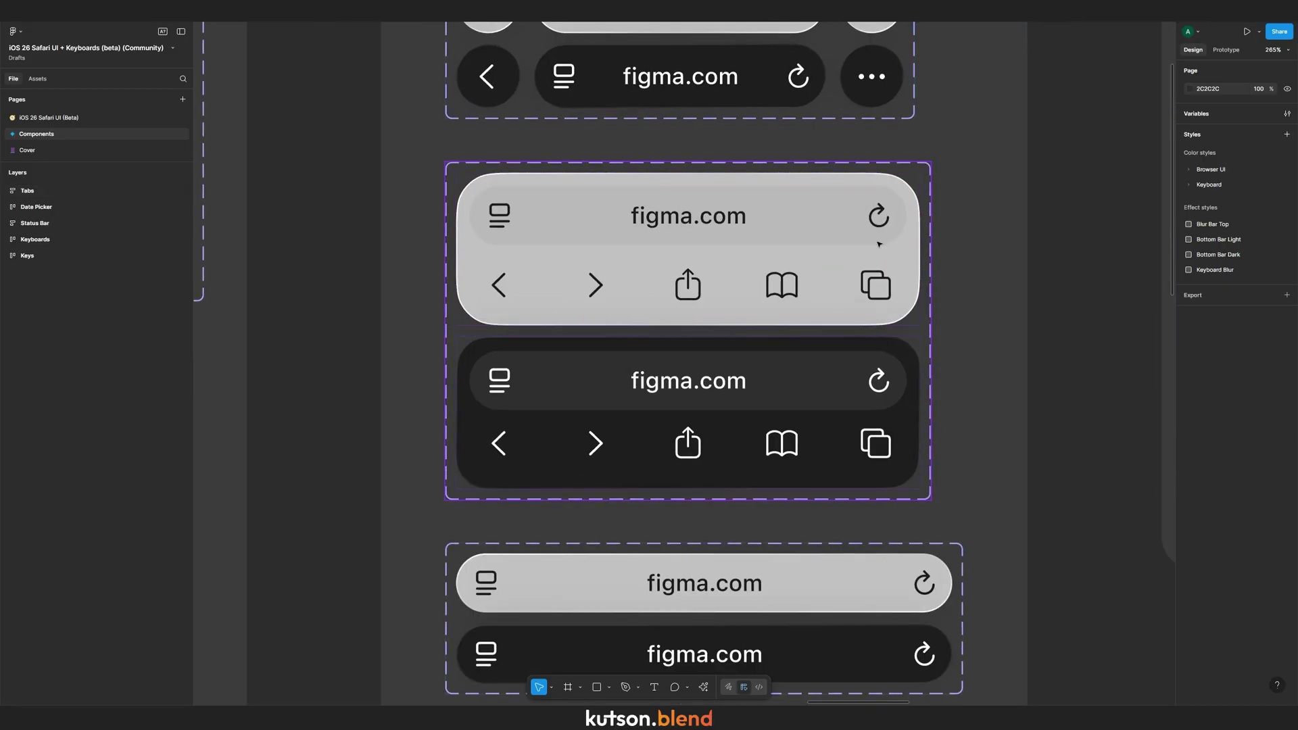
left_click(879, 243)
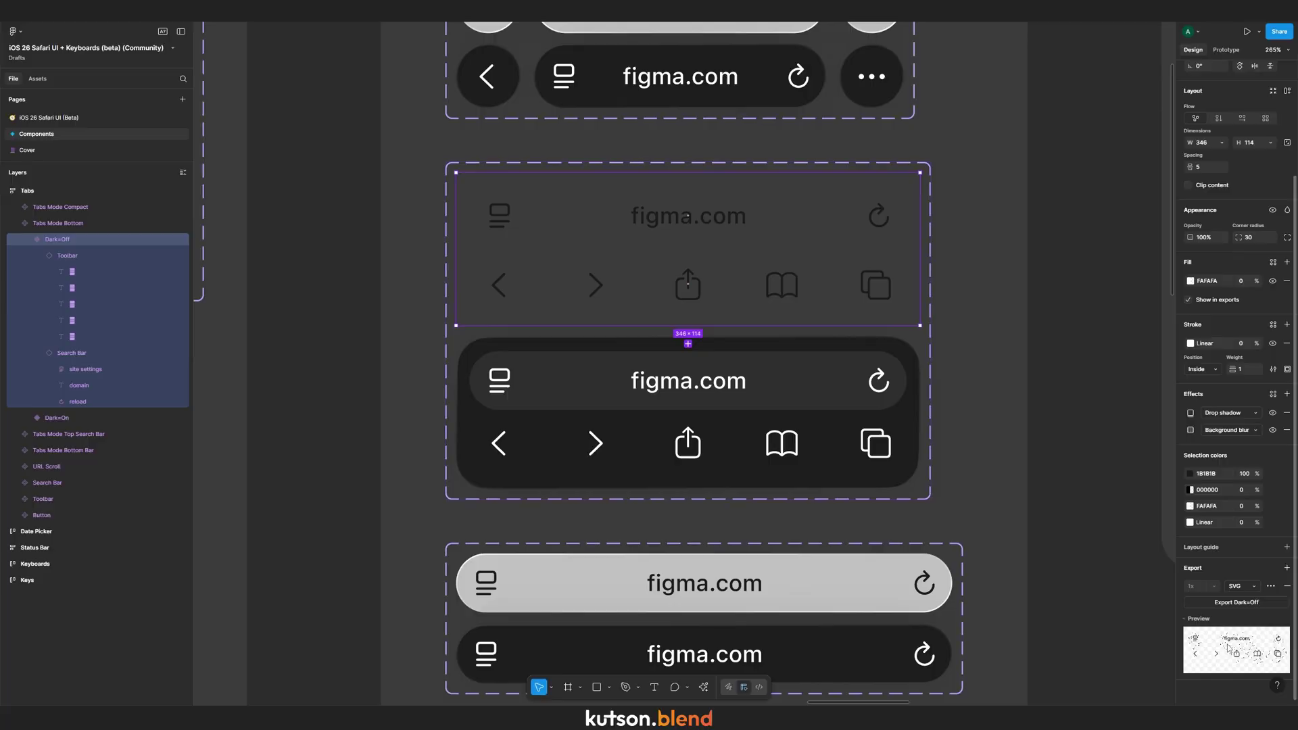
Move the imported toolbar curves sideways along the X axis.
left_click(1124, 124)
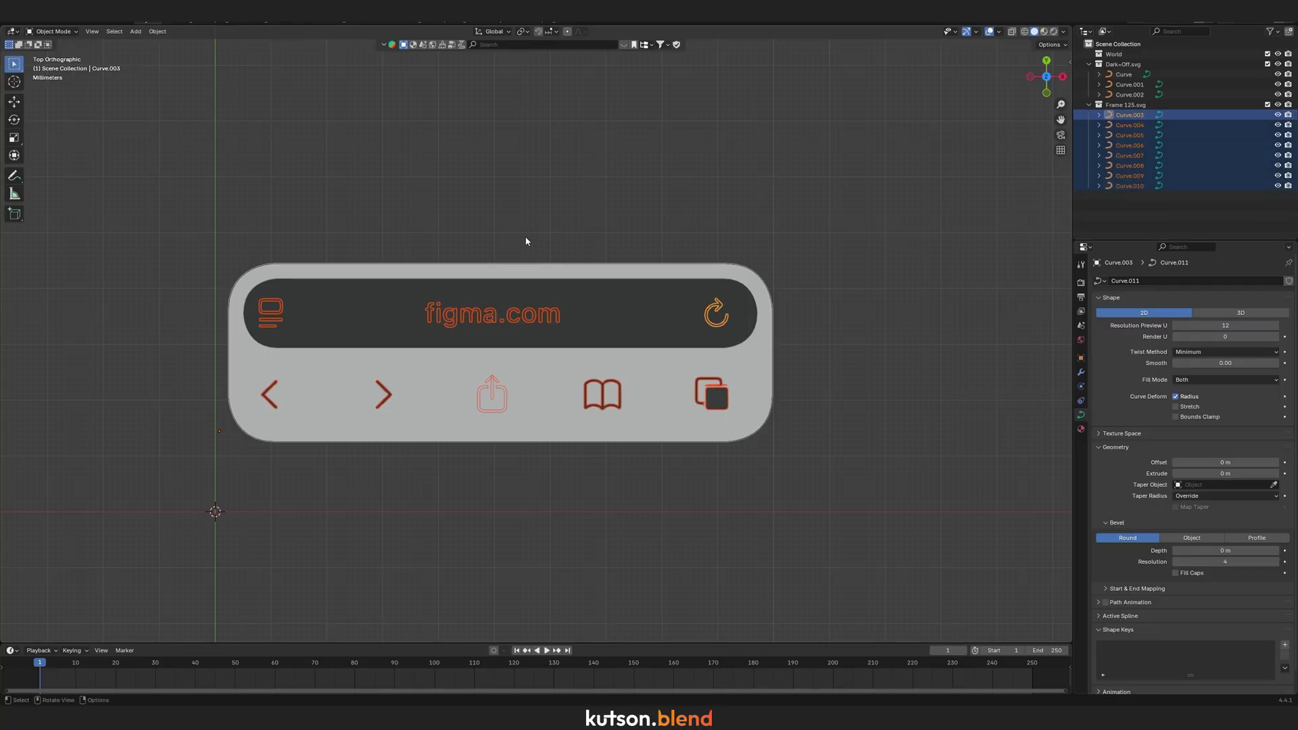
key("g")
key("y")
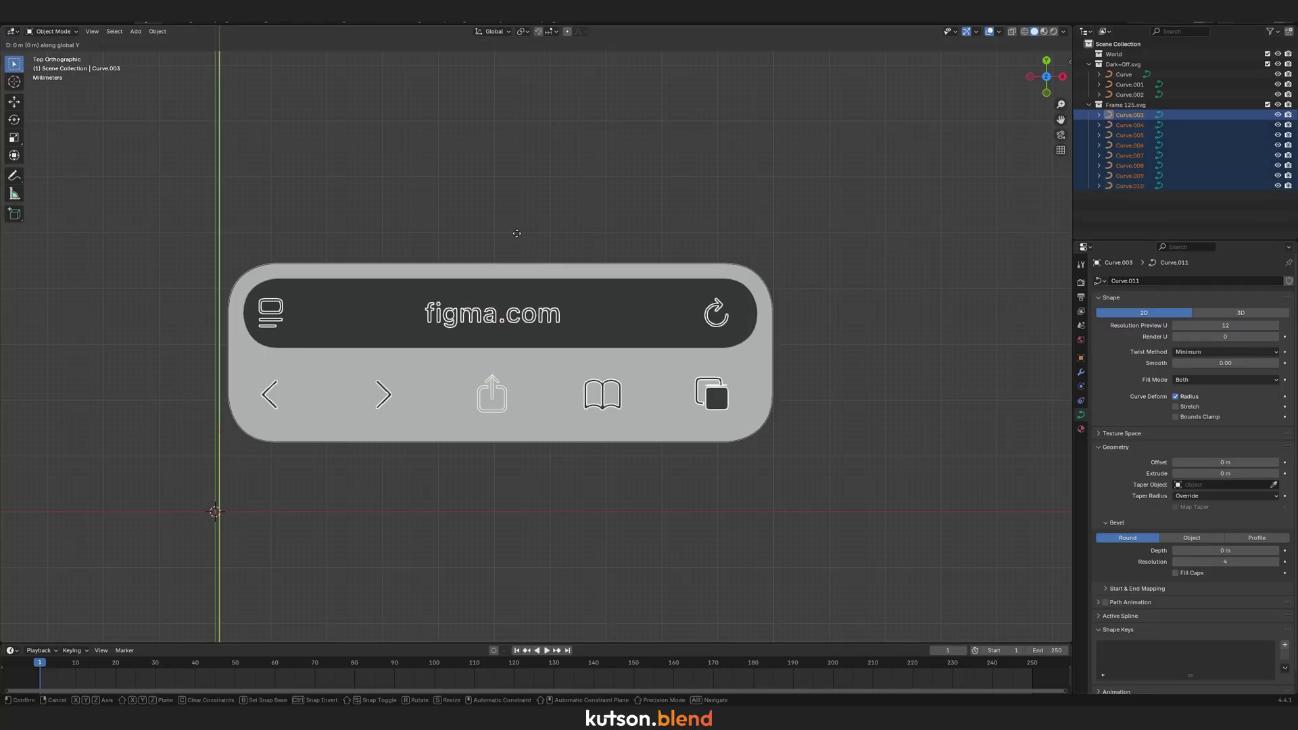
key("x")
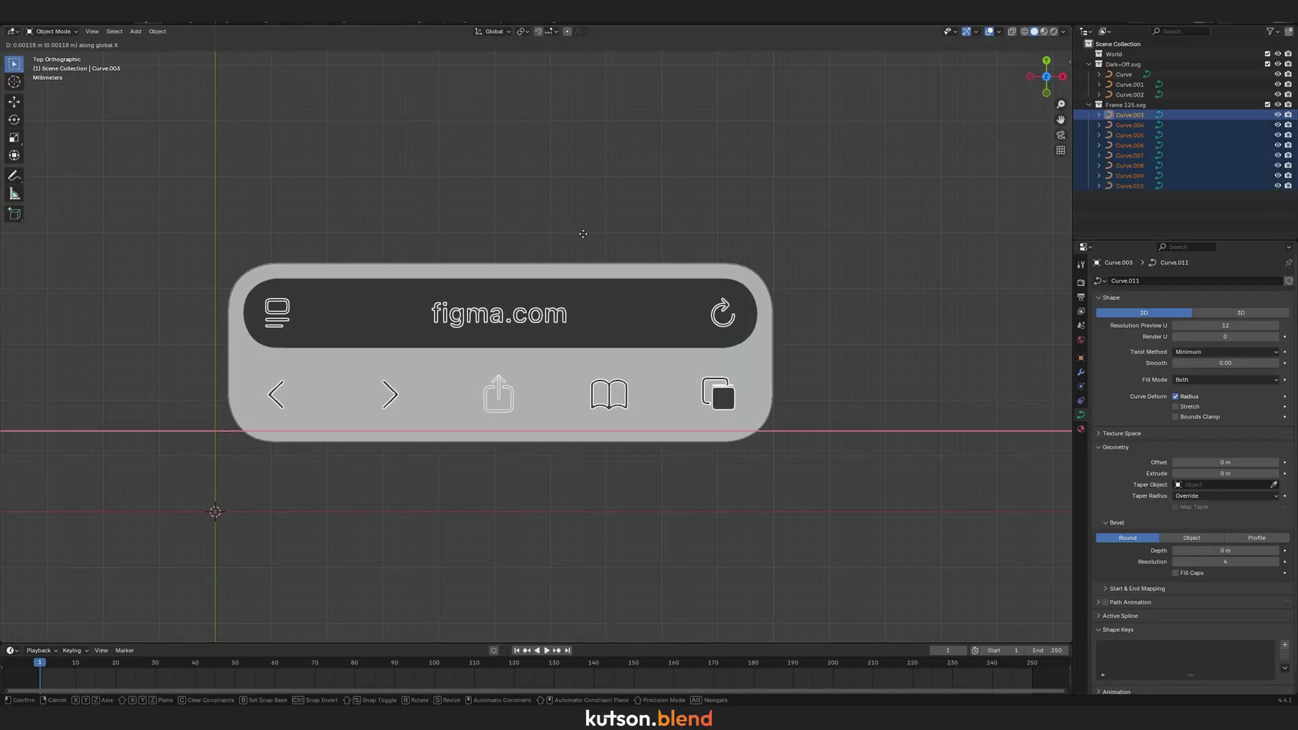
left_click(589, 234)
Select all toolbar curves and scale them up twice, then view in perspective.
left_click_drag(923, 480, 194, 198)
scroll(412, 315, "down", 6)
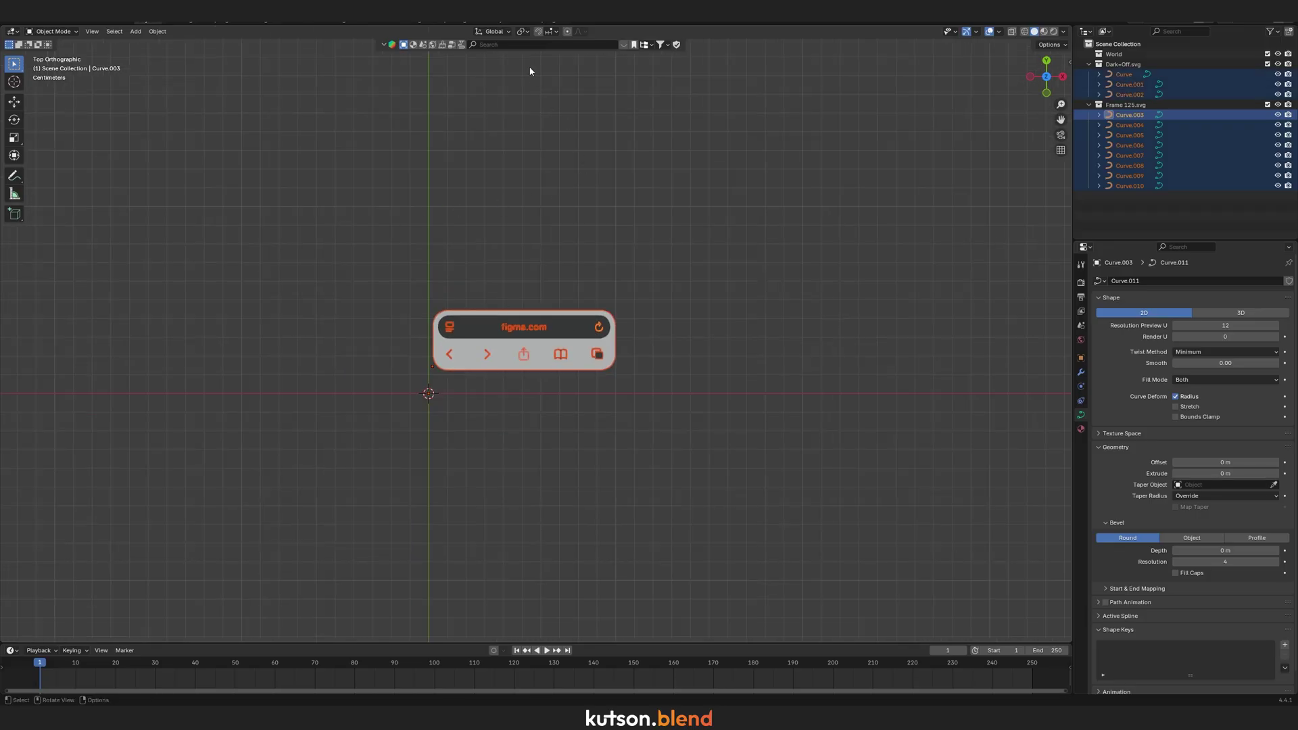
key("s")
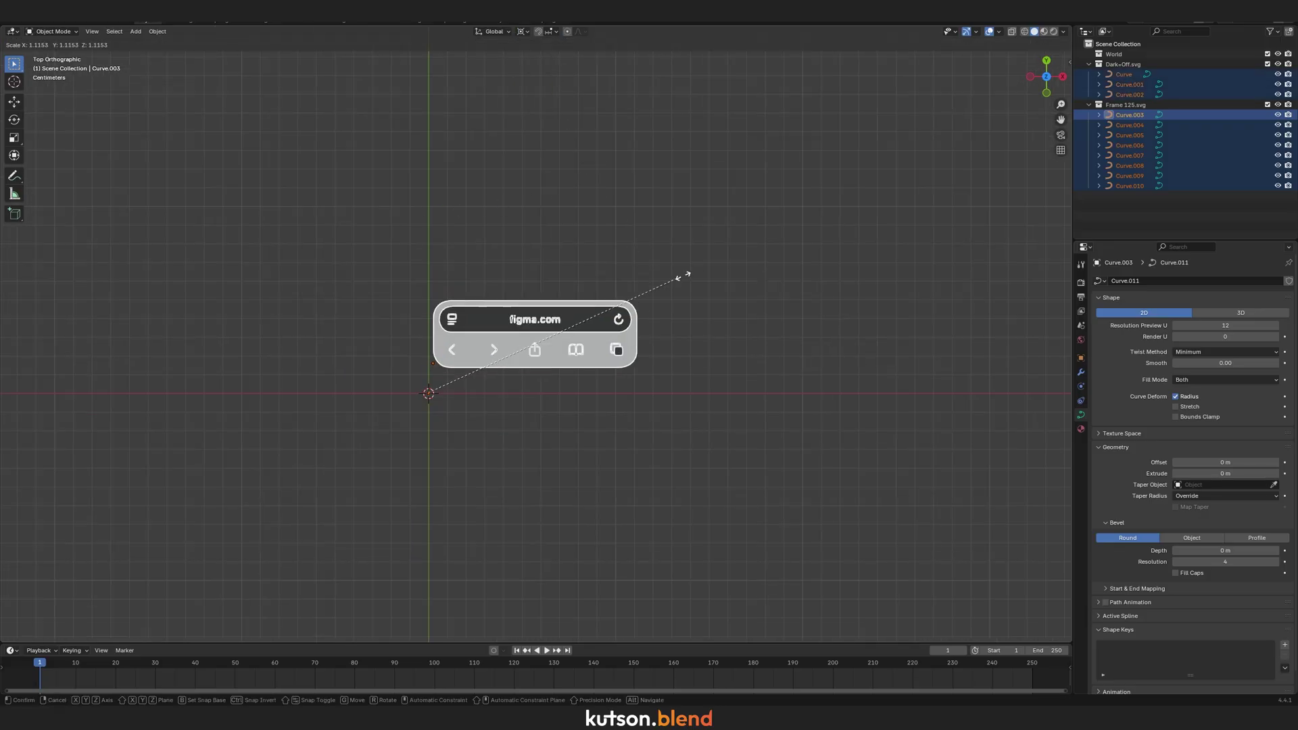
left_click(1001, 159)
scroll(688, 313, "down", 9)
key("s")
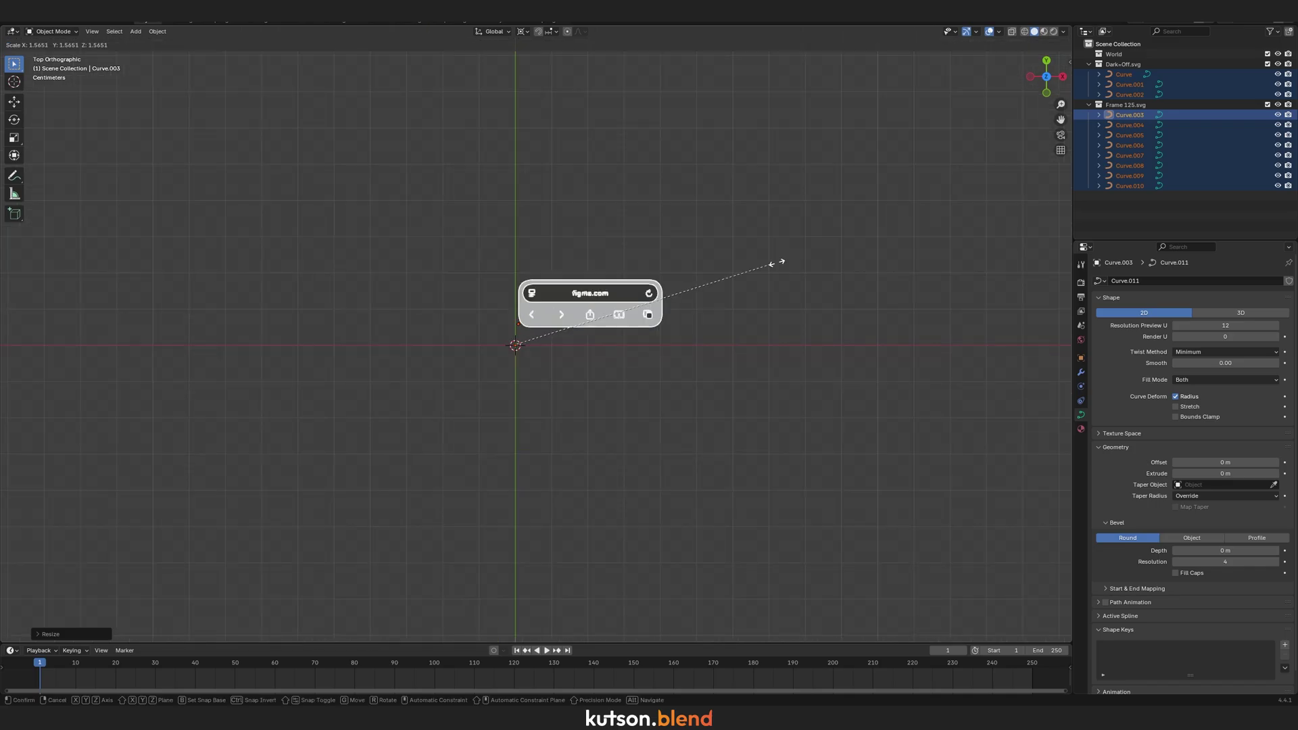
left_click(686, 345)
middle_click_drag(686, 345, 773, 307)
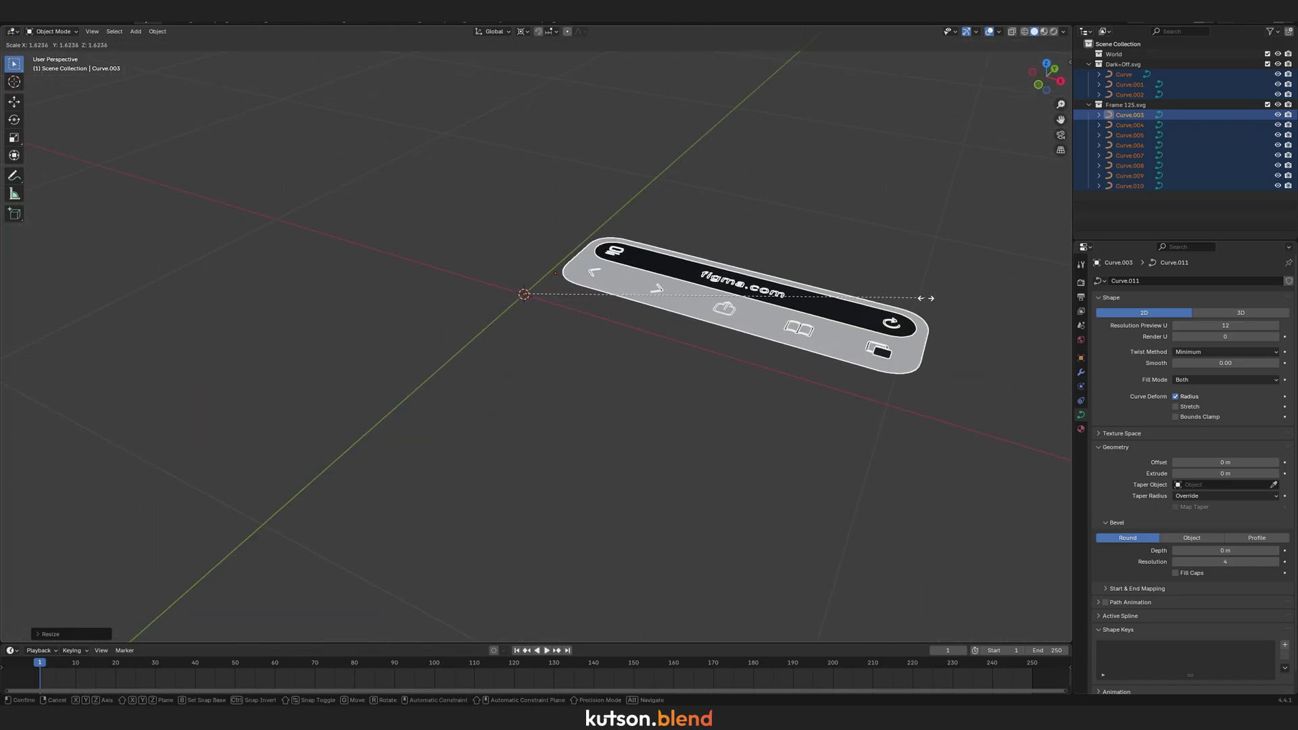
Add a cube-shaped Empty to the scene.
right_click(602, 342)
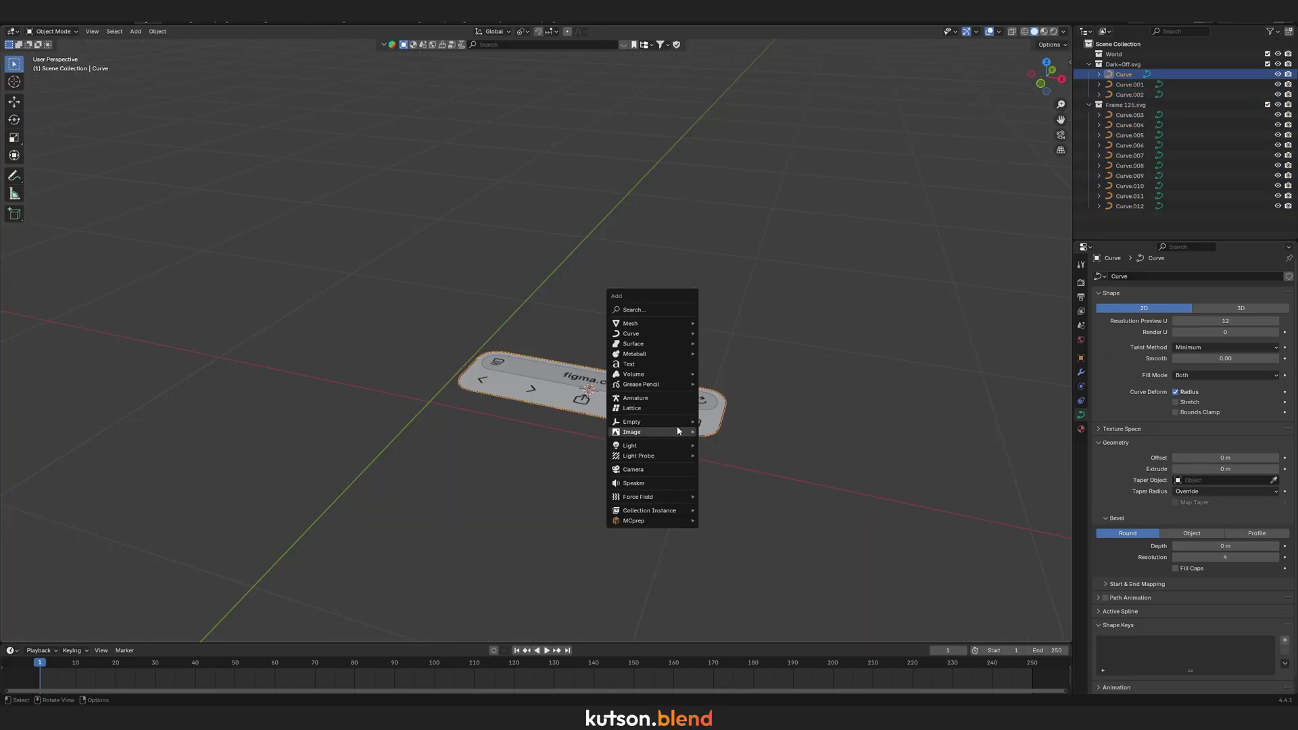
mouse_move(678, 421)
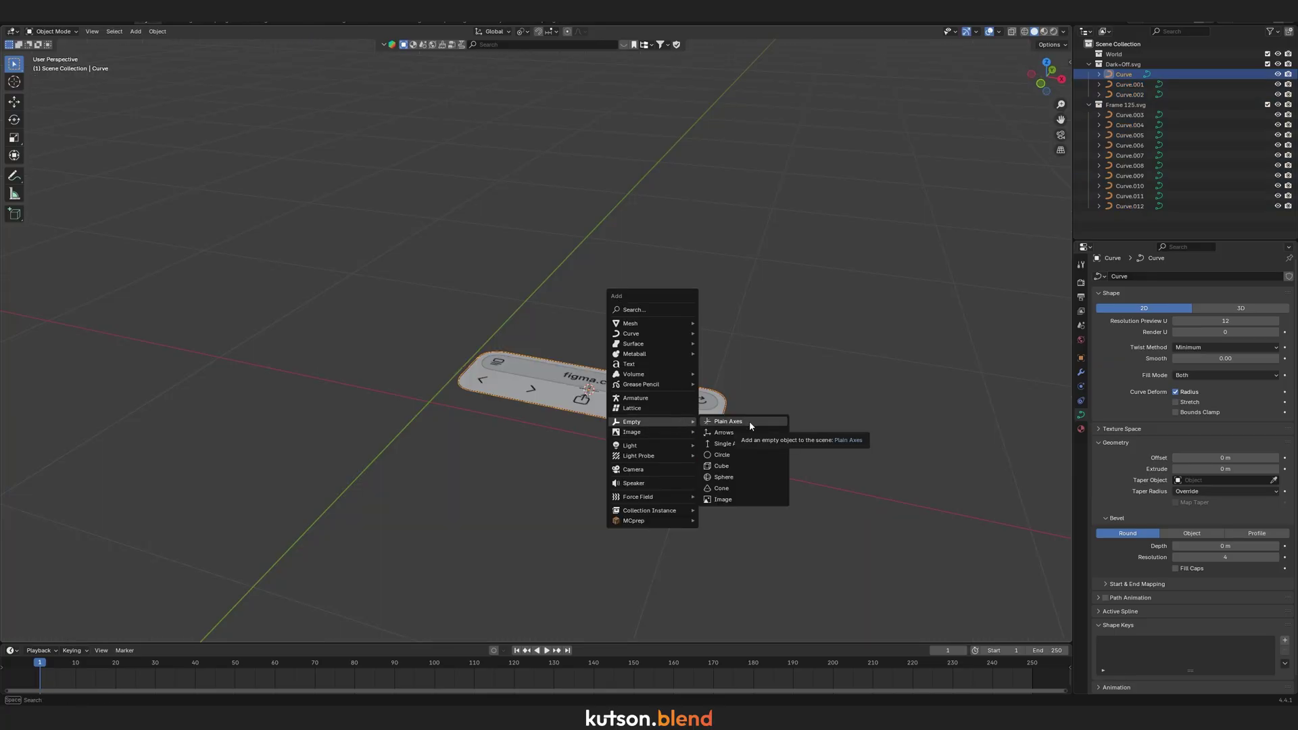
left_click(742, 464)
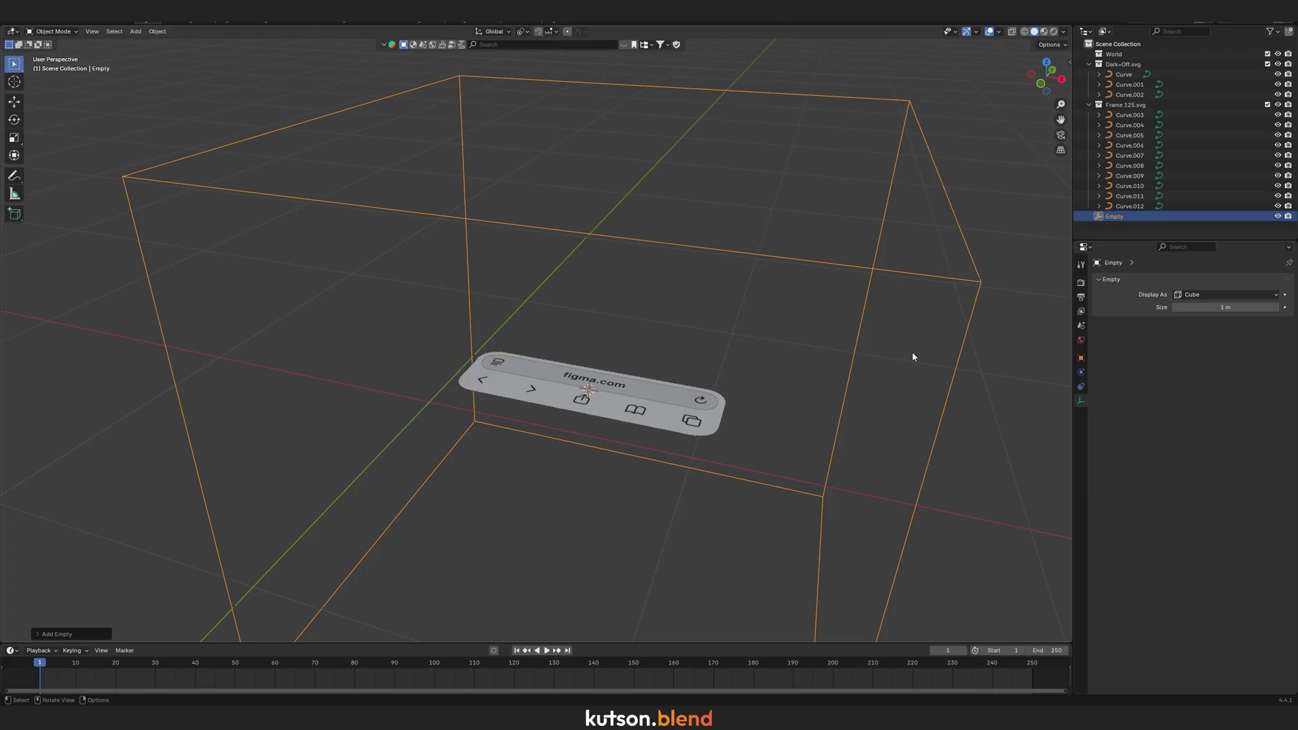
Parent all toolbar curves to the cube Empty with Ctrl+P Object.
left_click(1131, 76, "shift")
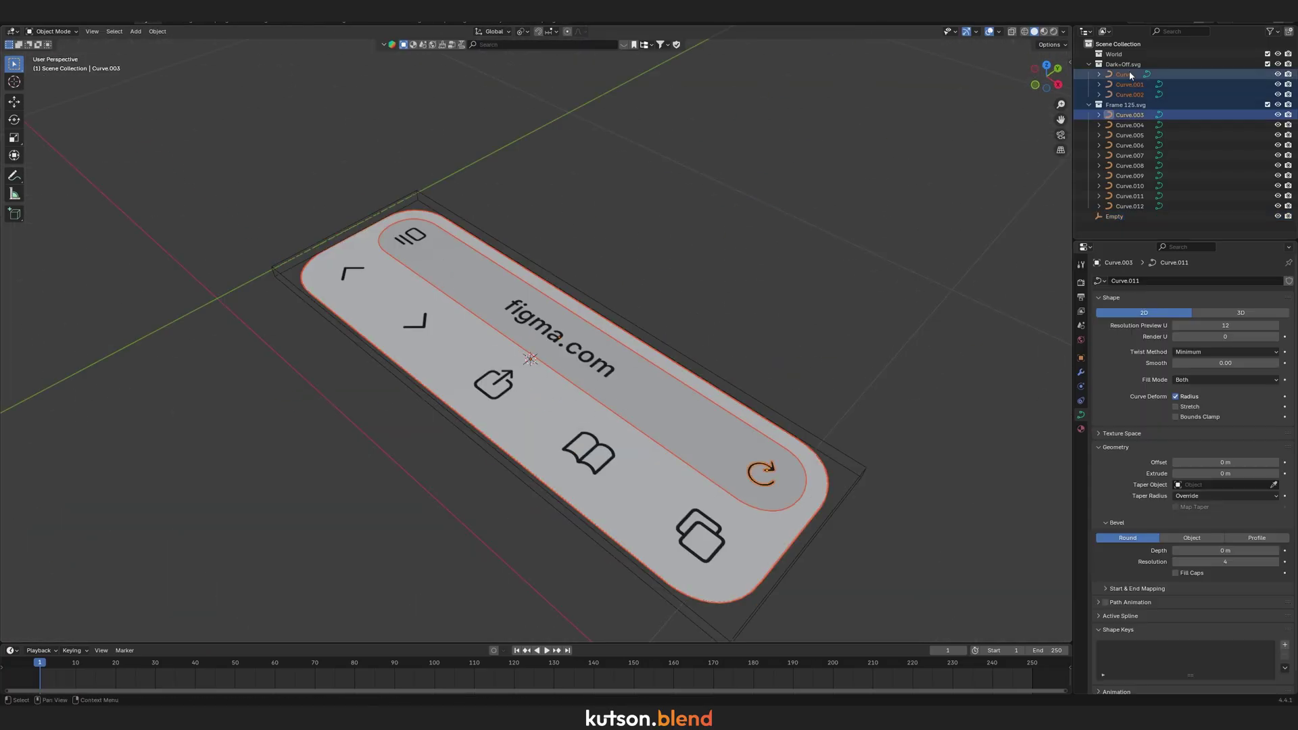
left_click(1131, 76)
left_click(1126, 207, "shift")
left_click(880, 472, "shift")
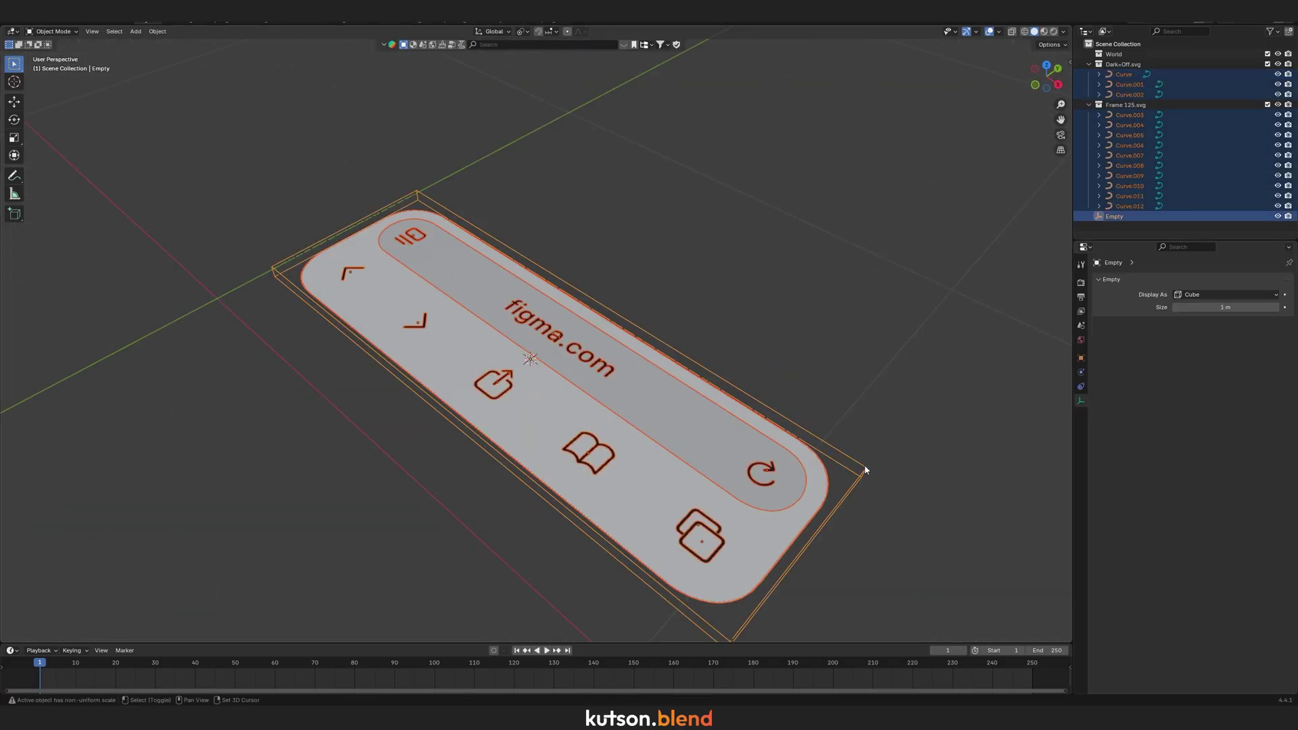
key("ctrl+p")
left_click(817, 446)
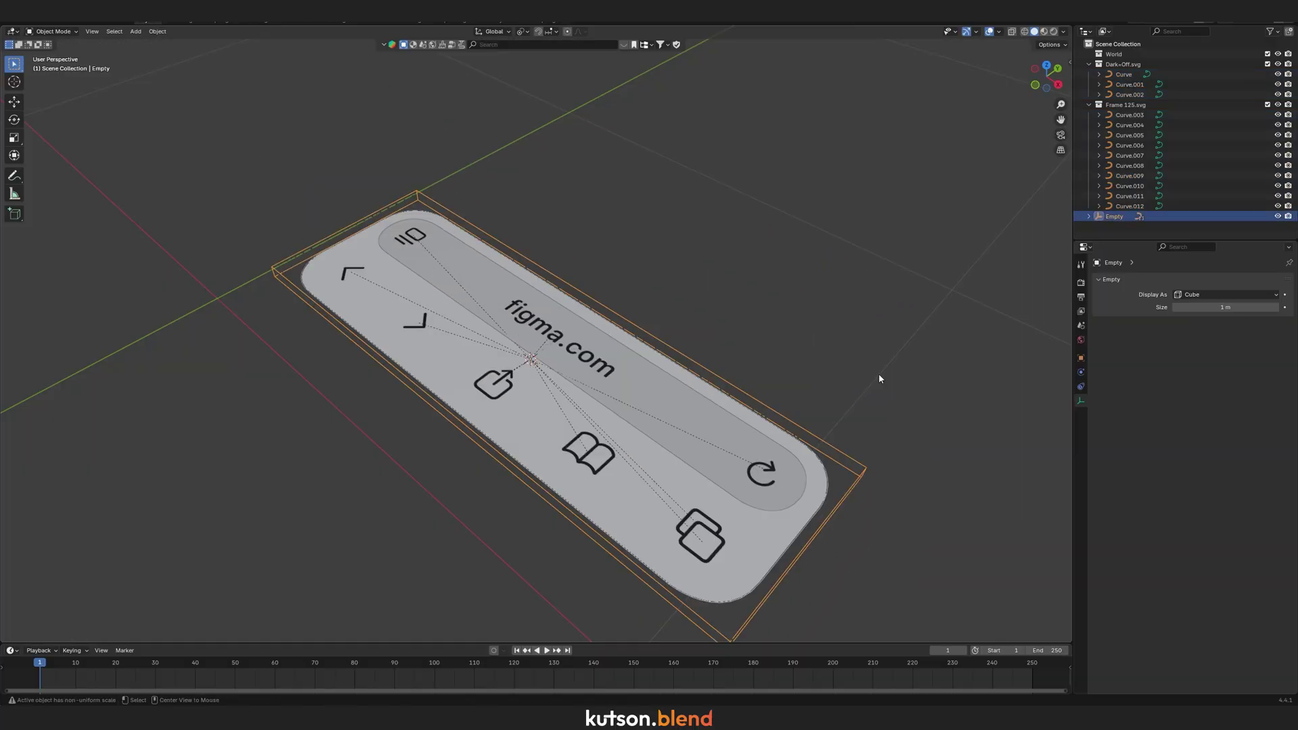
Move the Empty to the world origin, save, and snap the 3D cursor to origin.
key("alt+g")
scroll(474, 321, "down", 3)
key("KP_7")
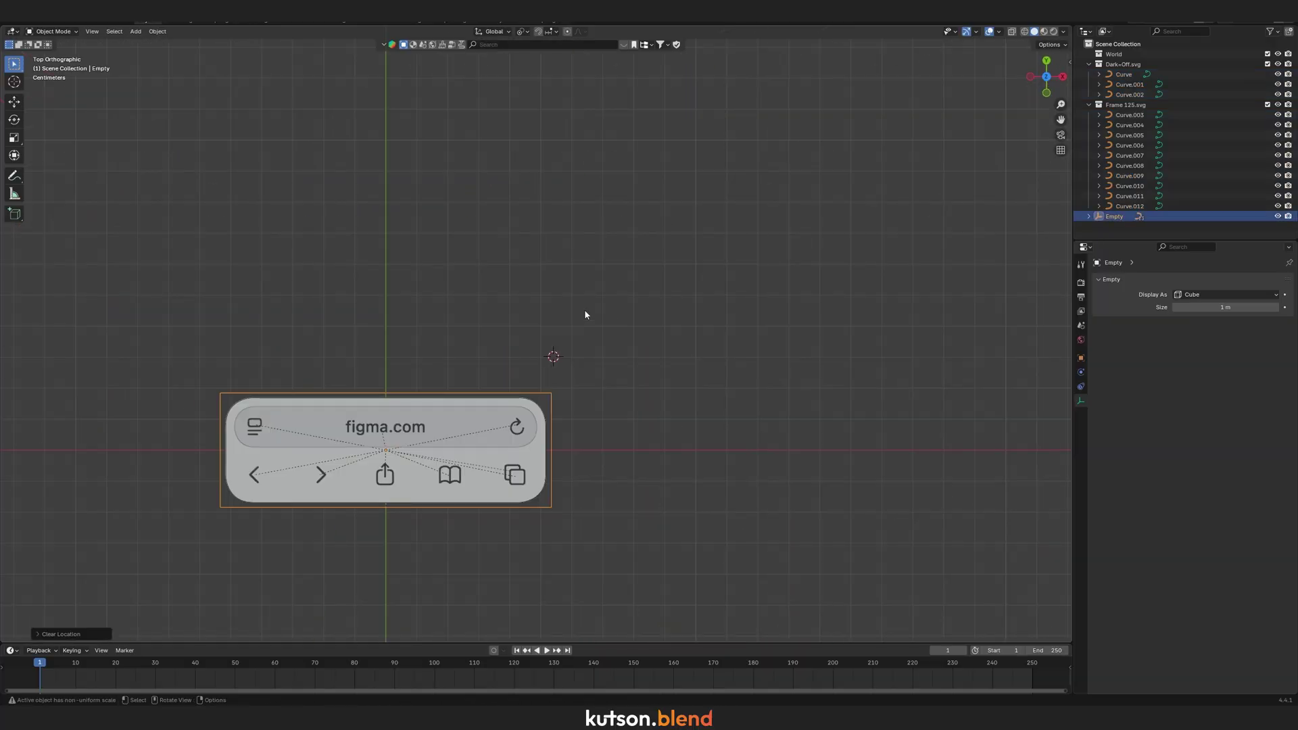
middle_click_drag(586, 313, 744, 226, "shift")
key("ctrl+s")
key("shift+s")
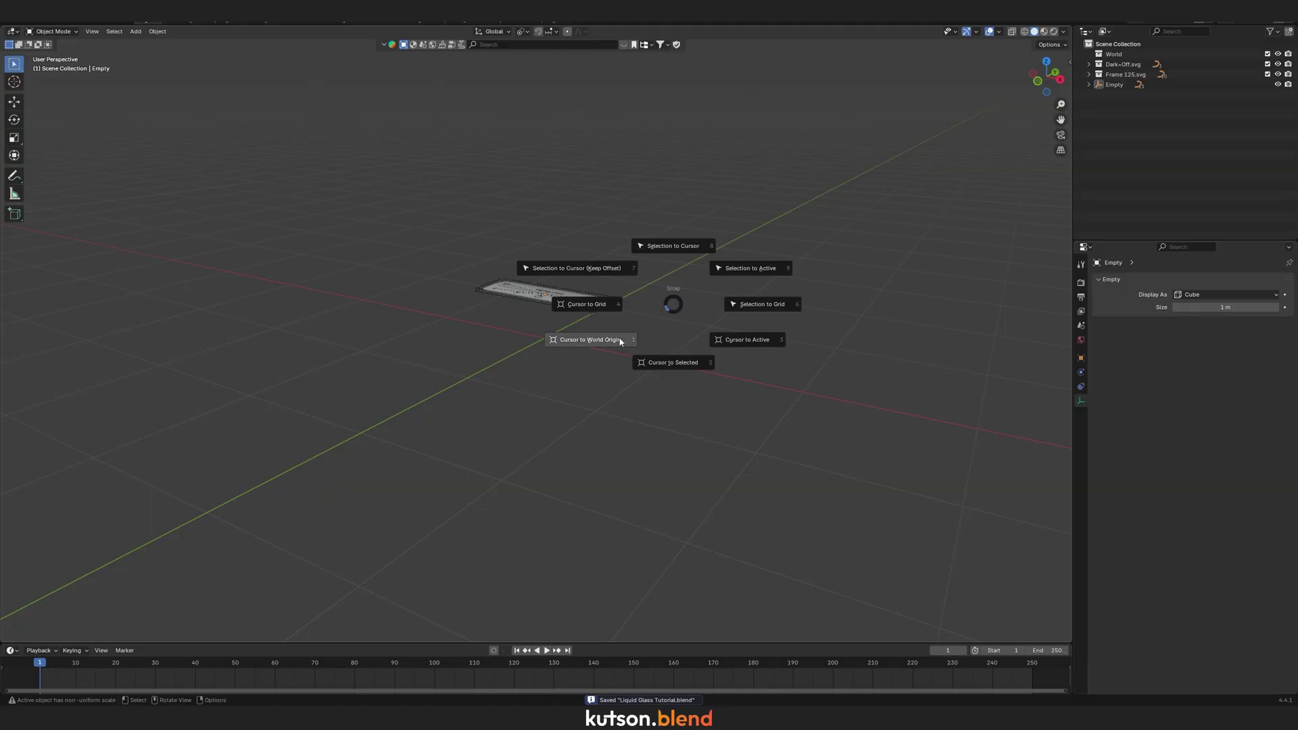
left_click(620, 340)
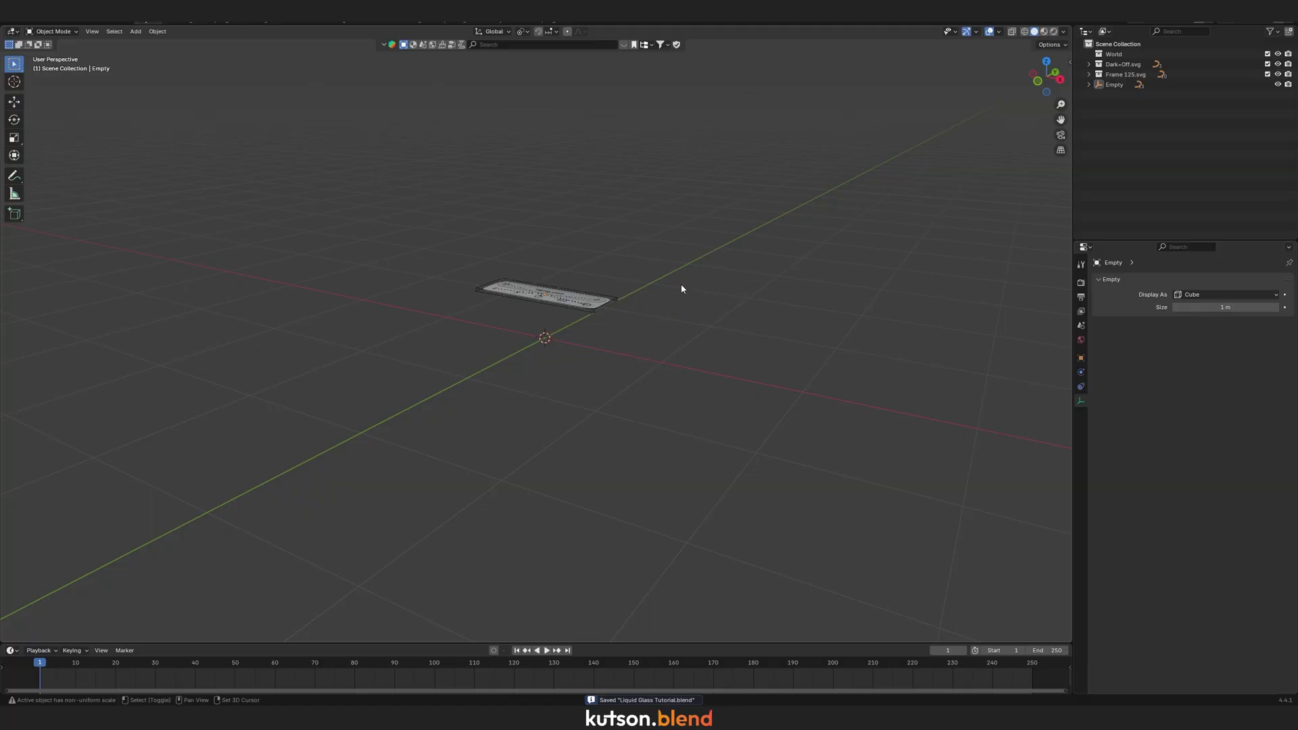
Add a floor plane and scale it up about ten times.
key("shift+a")
mouse_move(680, 285)
left_click(722, 284)
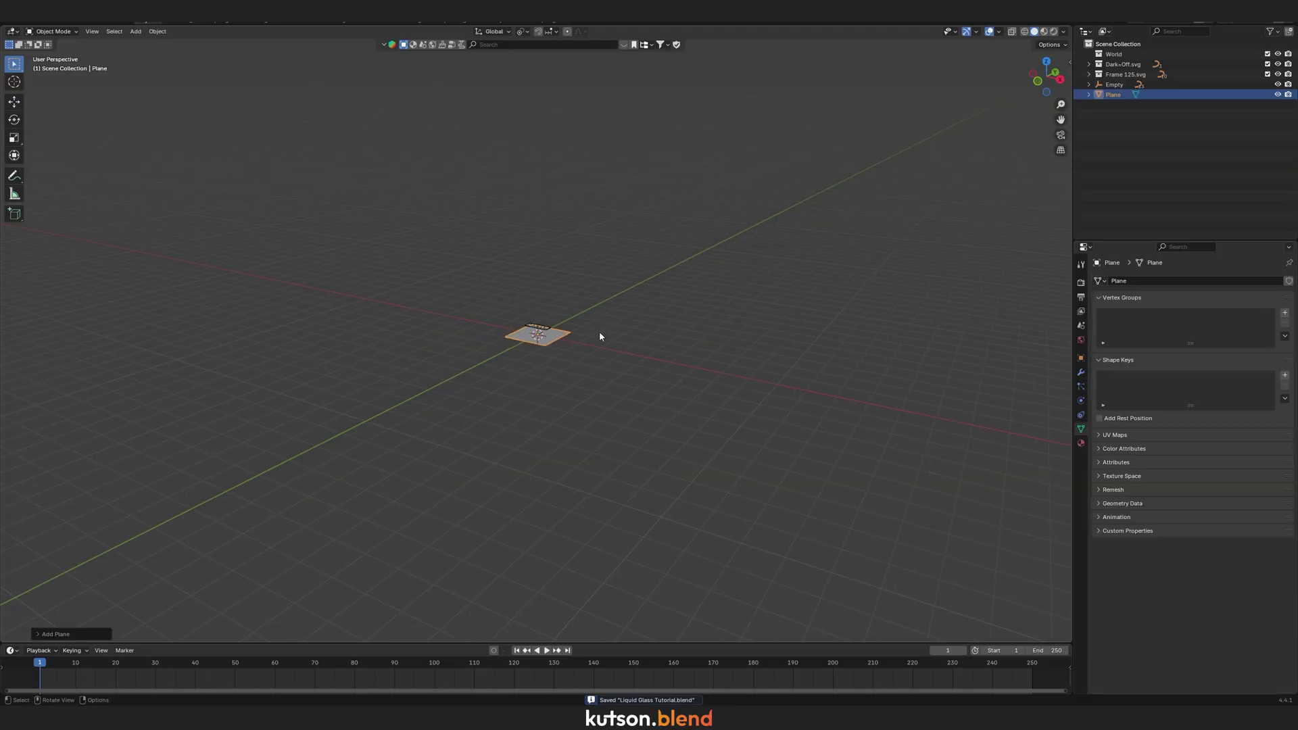
key("s")
left_click(892, 336)
scroll(891, 336, "up", 8)
Split off a Shader Editor area and create a new material for the plane.
left_click_drag(1071, 27, 813, 42)
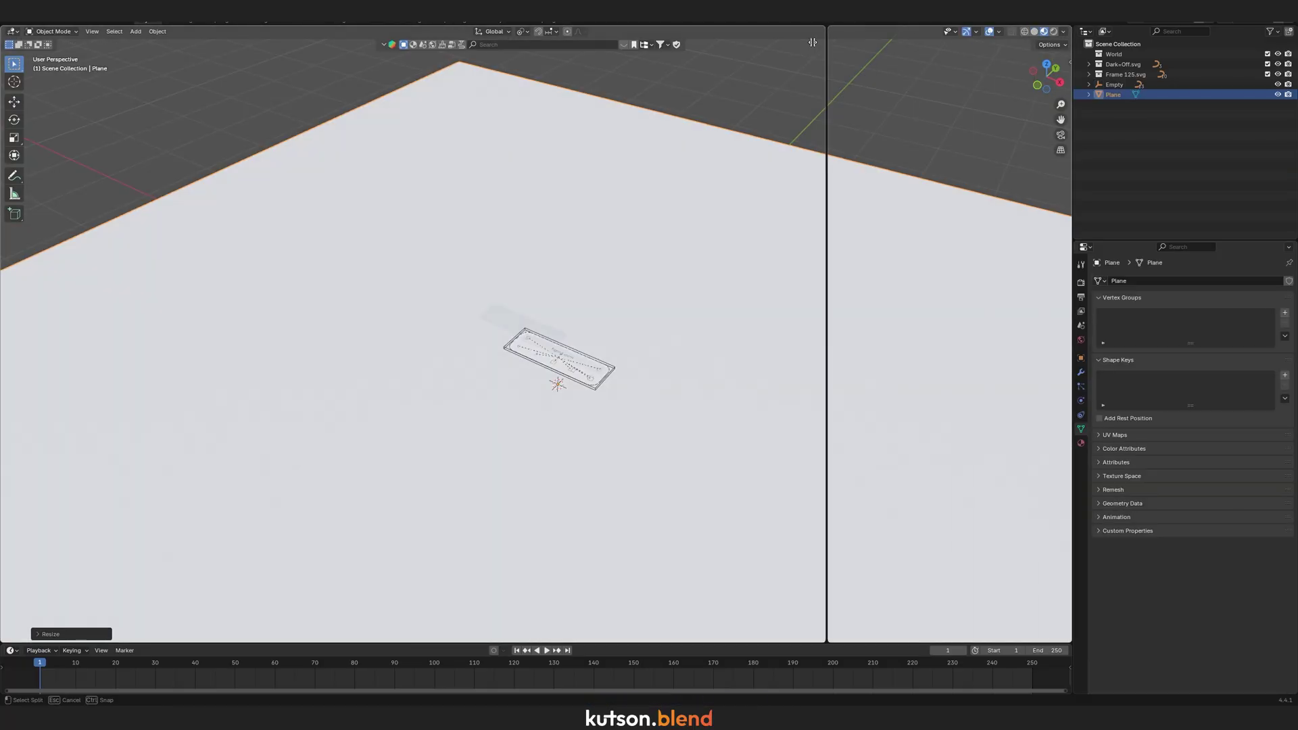
left_click_drag(578, 42, 565, 41)
left_click(574, 31)
left_click(608, 123)
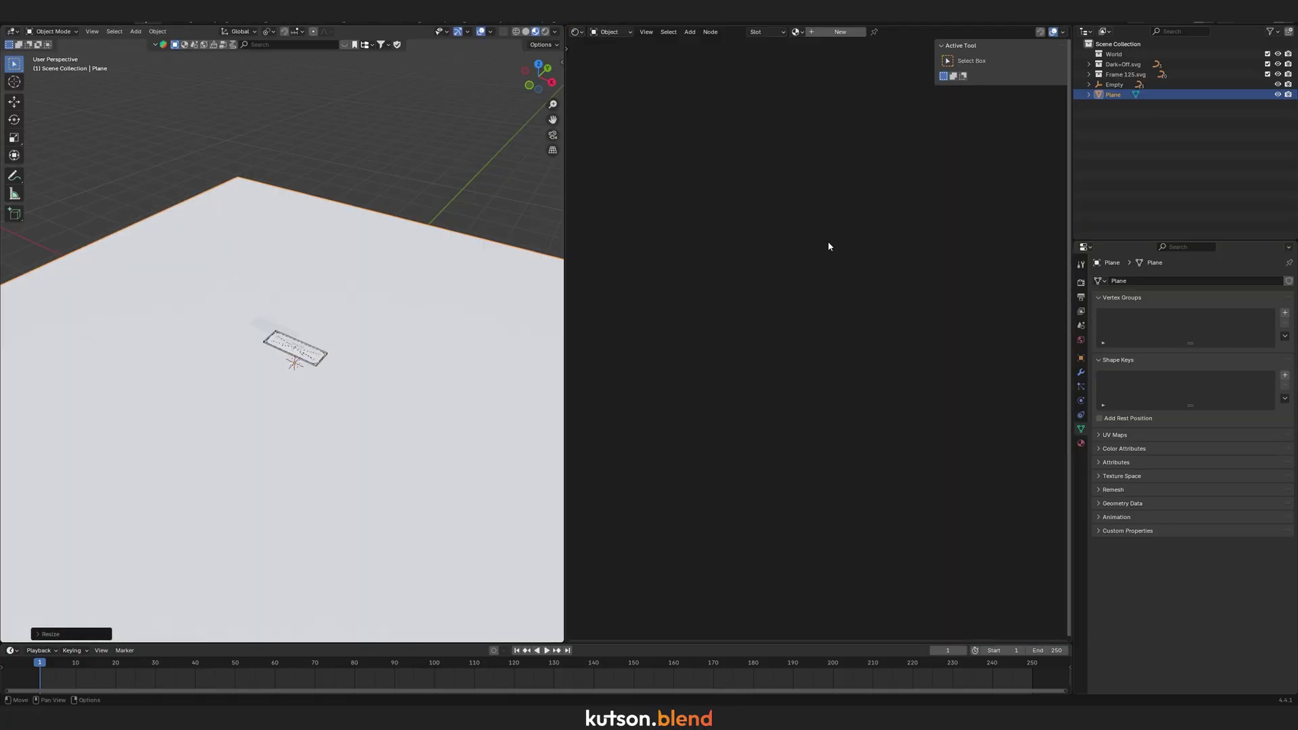
left_click(845, 32)
middle_click_drag(835, 66, 987, 6)
Add a Brick Texture node linked into the Base Color.
key("shift+a")
left_click(669, 352)
left_click(719, 271)
left_click_drag(748, 267, 846, 284)
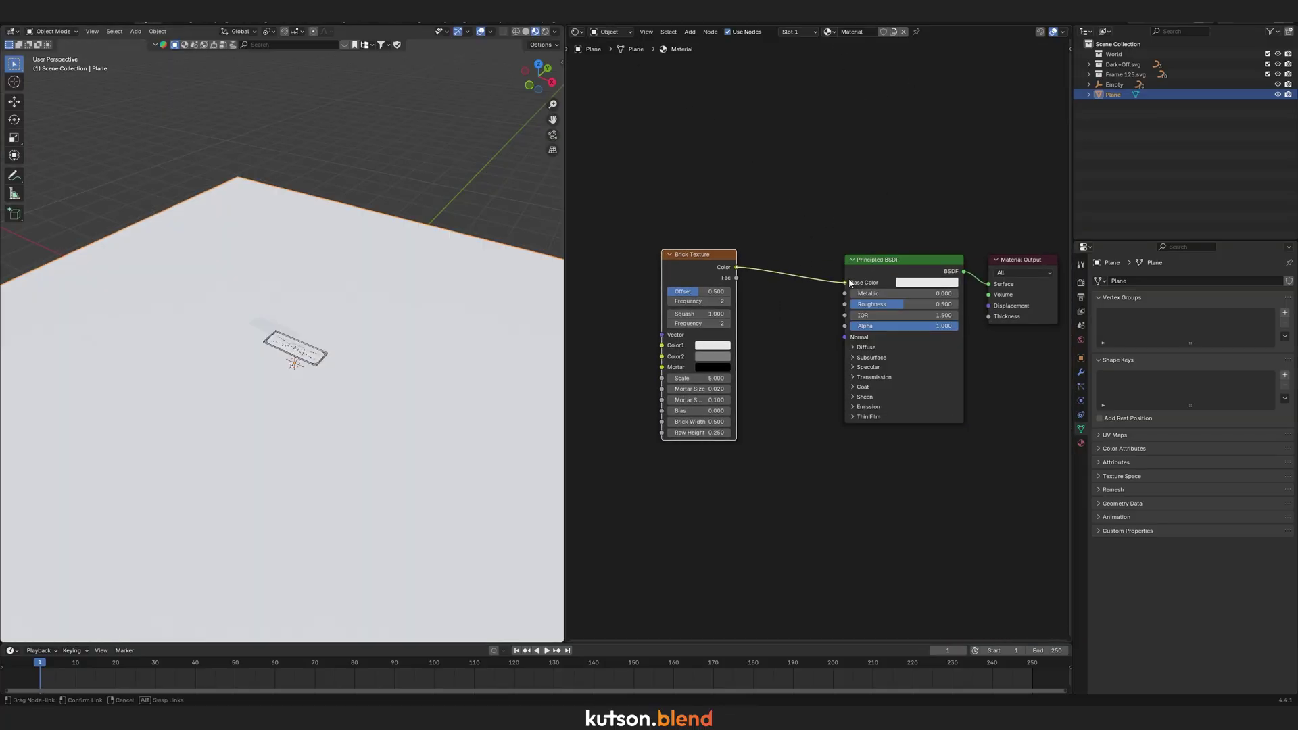
scroll(674, 419, "up", 4)
Set brick Row Height 0.5, Frequency 1, Offset 0, and adjust Scale and Squash.
left_click_drag(752, 468, 771, 468)
mouse_move(733, 340)
left_mouse_down()
mouse_move(717, 340)
mouse_move(734, 341)
left_mouse_up()
left_click_drag(733, 189, 716, 189)
left_click_drag(733, 136, 659, 136)
left_click(666, 158)
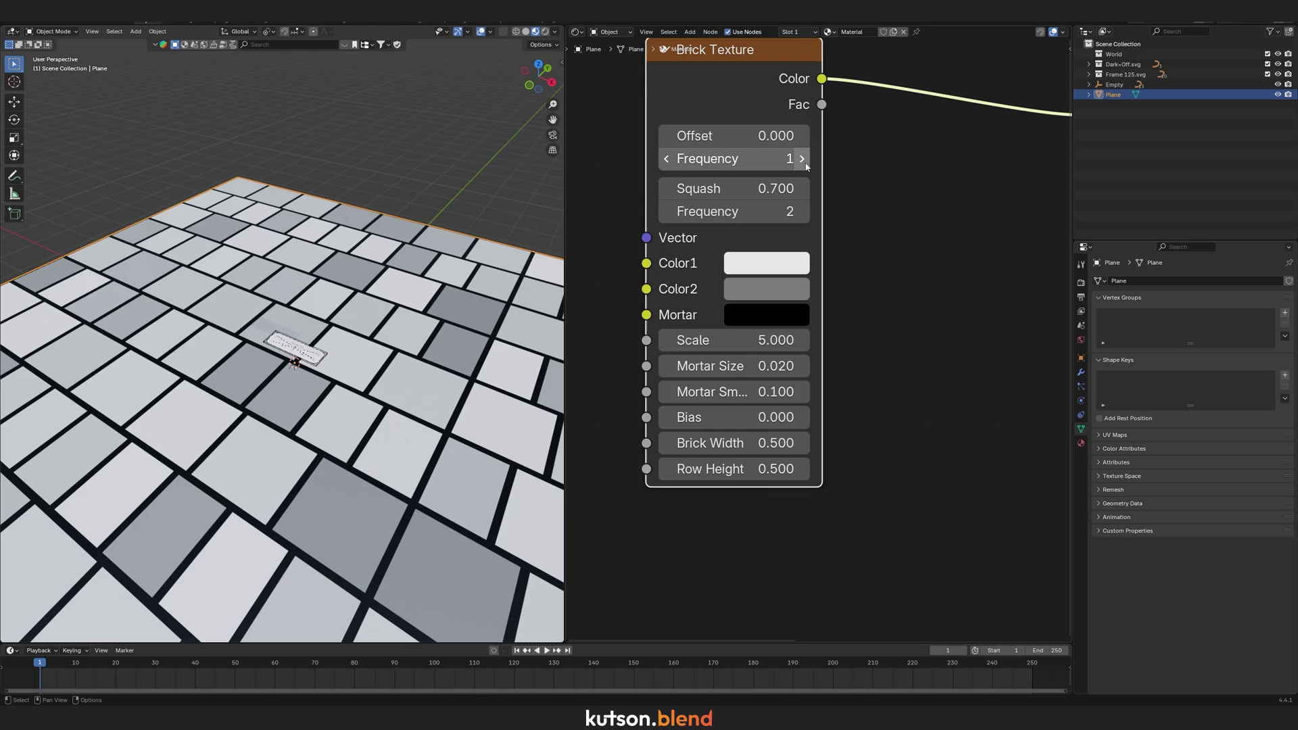
left_click_drag(734, 189, 704, 189)
Make the second brick colour white, mortar 0.005, and scale 20 for a fine grid.
scroll(282, 338, "down", 3)
scroll(845, 338, "down", 1)
left_click(766, 288)
left_click_drag(916, 405, 915, 352)
scroll(282, 338, "up", 3)
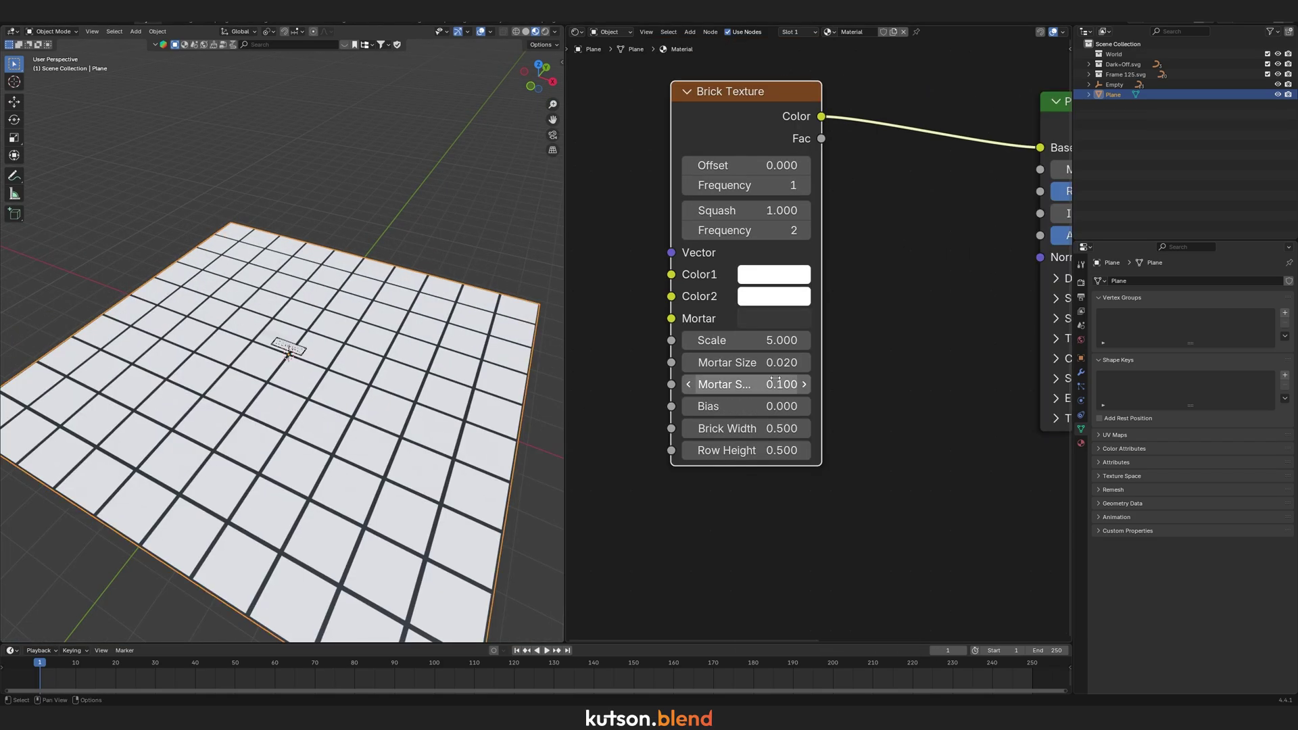
left_click_drag(734, 366, 724, 363)
scroll(282, 338, "up", 3)
left_click_drag(734, 340, 771, 340)
middle_click_drag(323, 358, 406, 351)
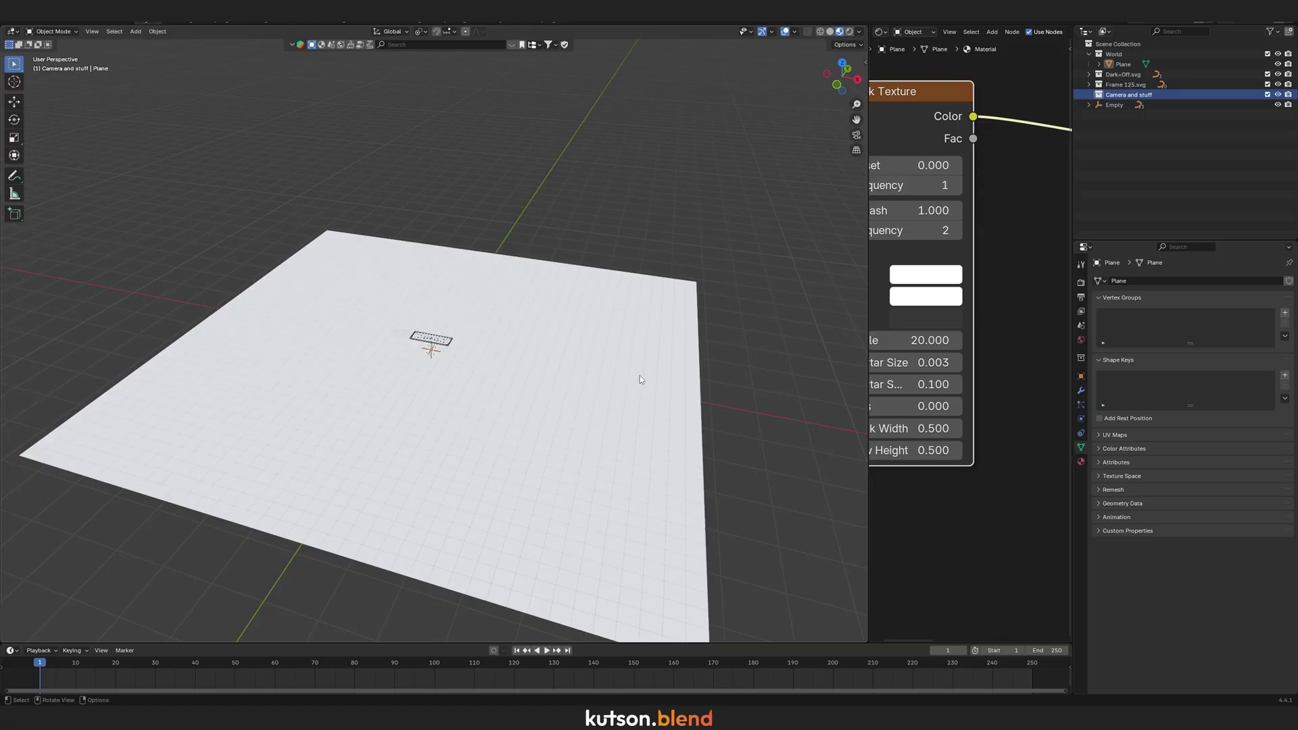
Add a camera with a Track To constraint.
key("shift+a")
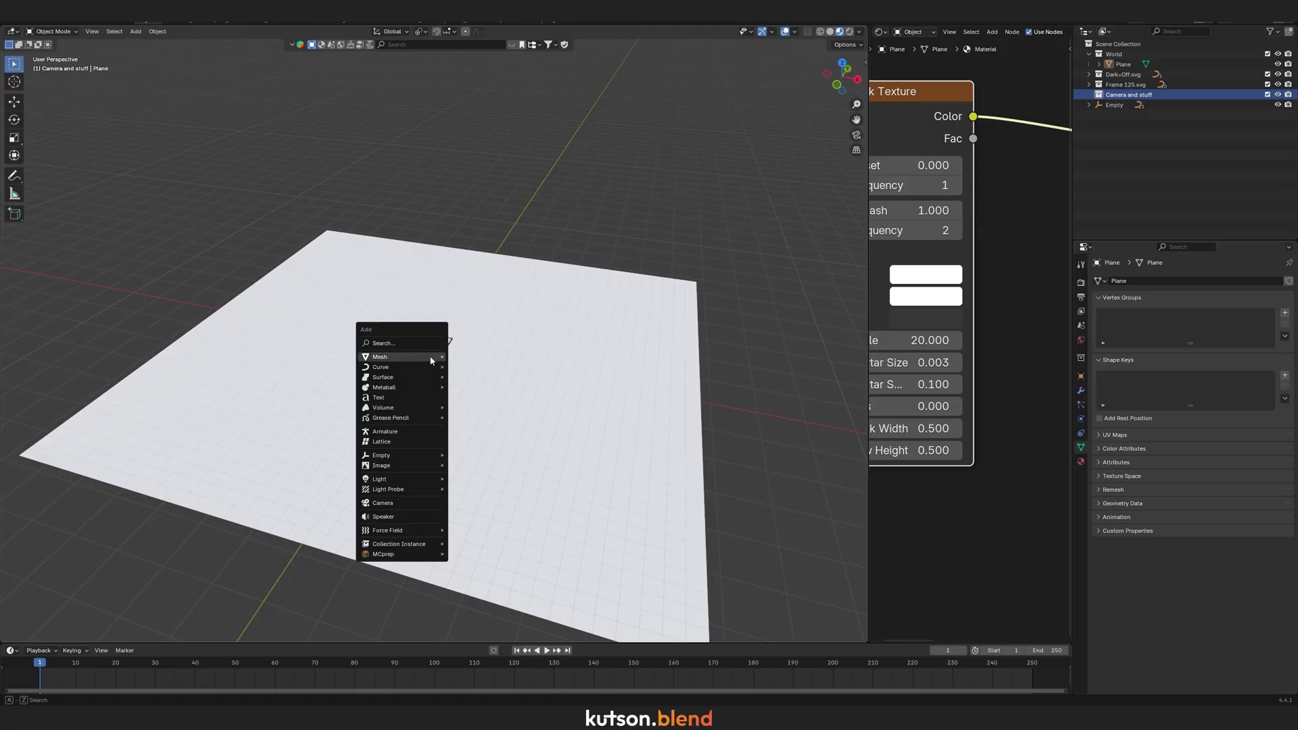
left_click(399, 502)
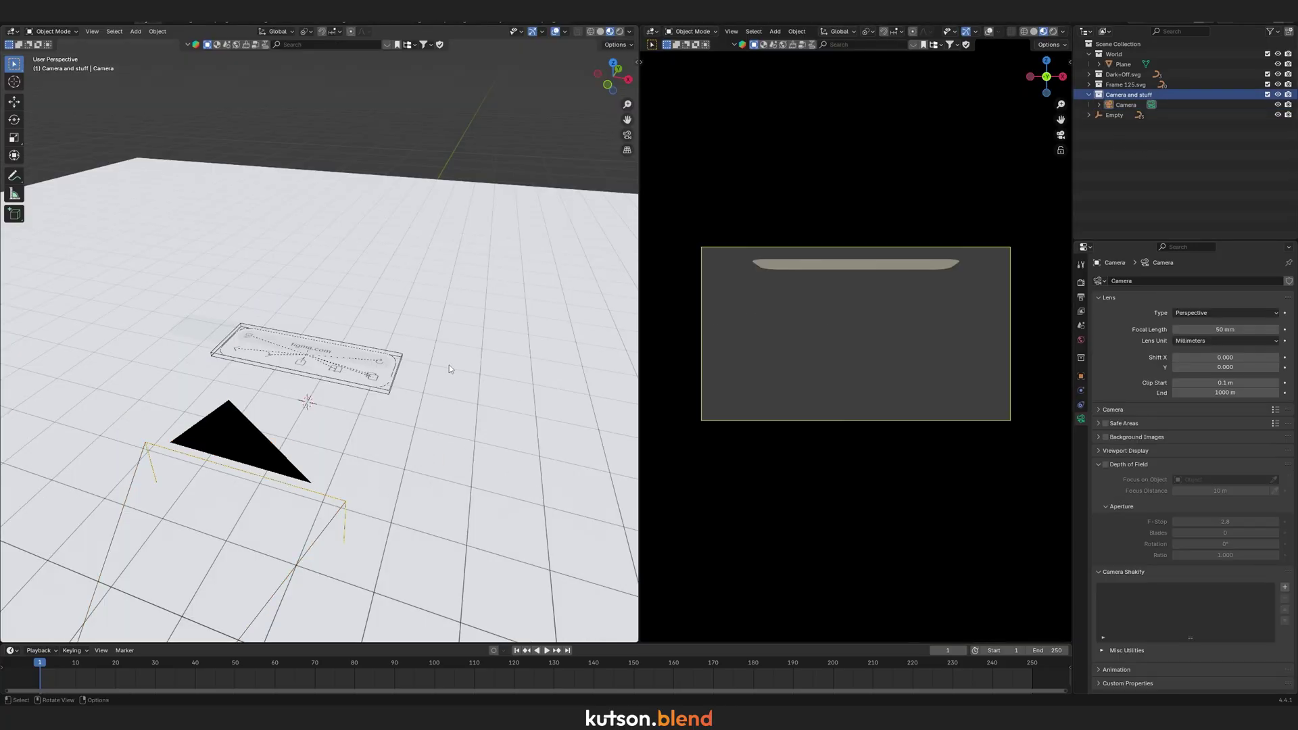
key("shift+a")
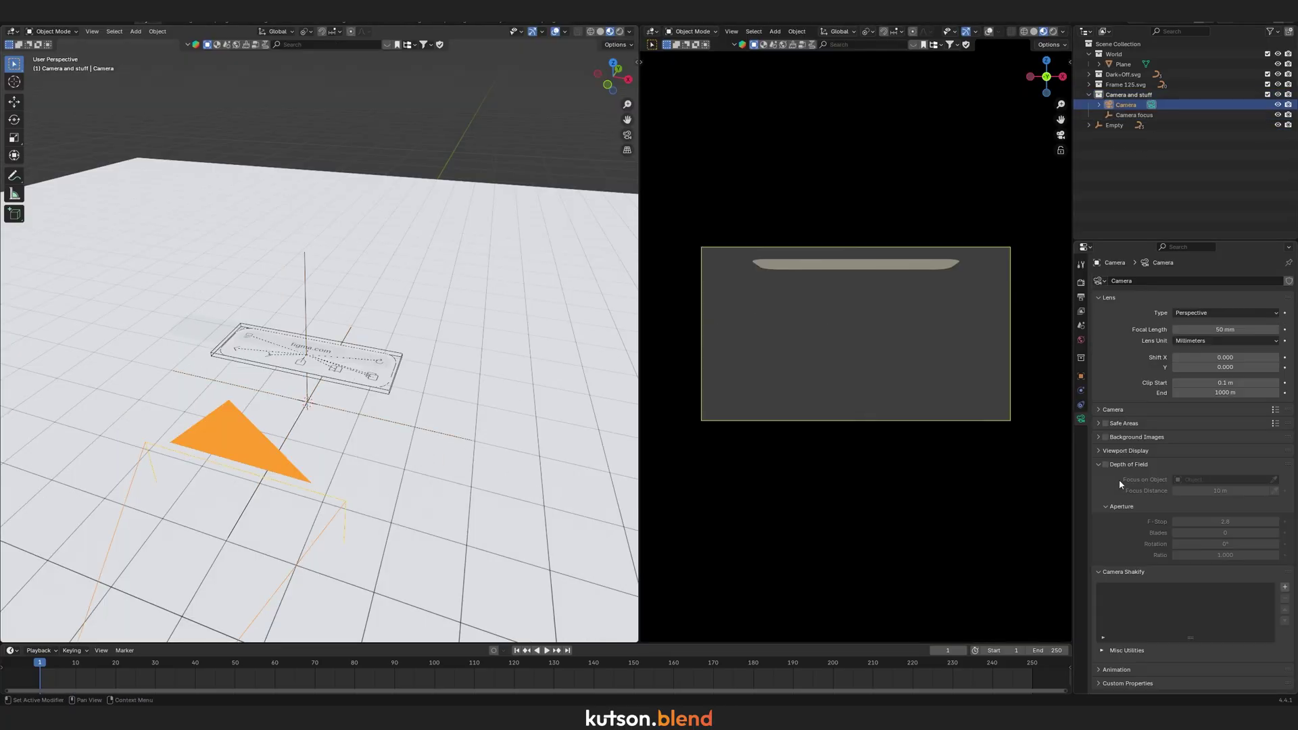
left_click(1081, 405)
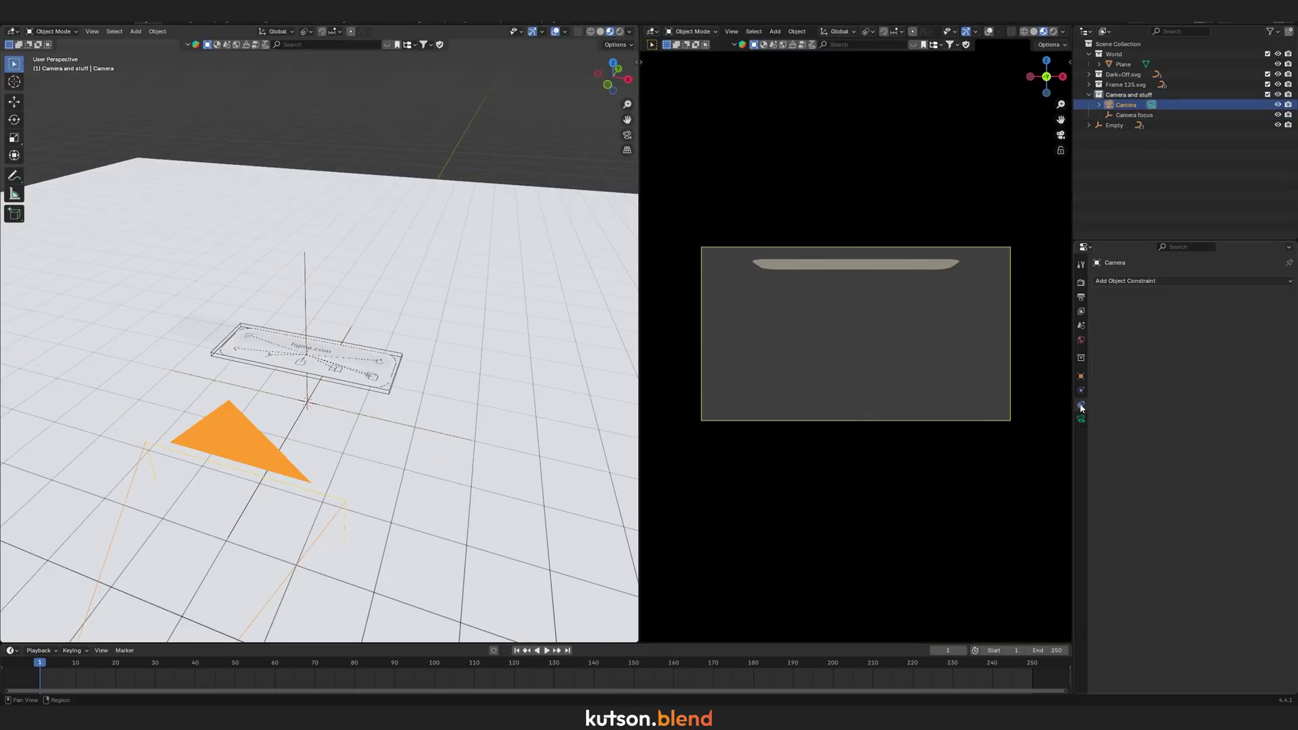
left_click(1169, 283)
left_click(1204, 355)
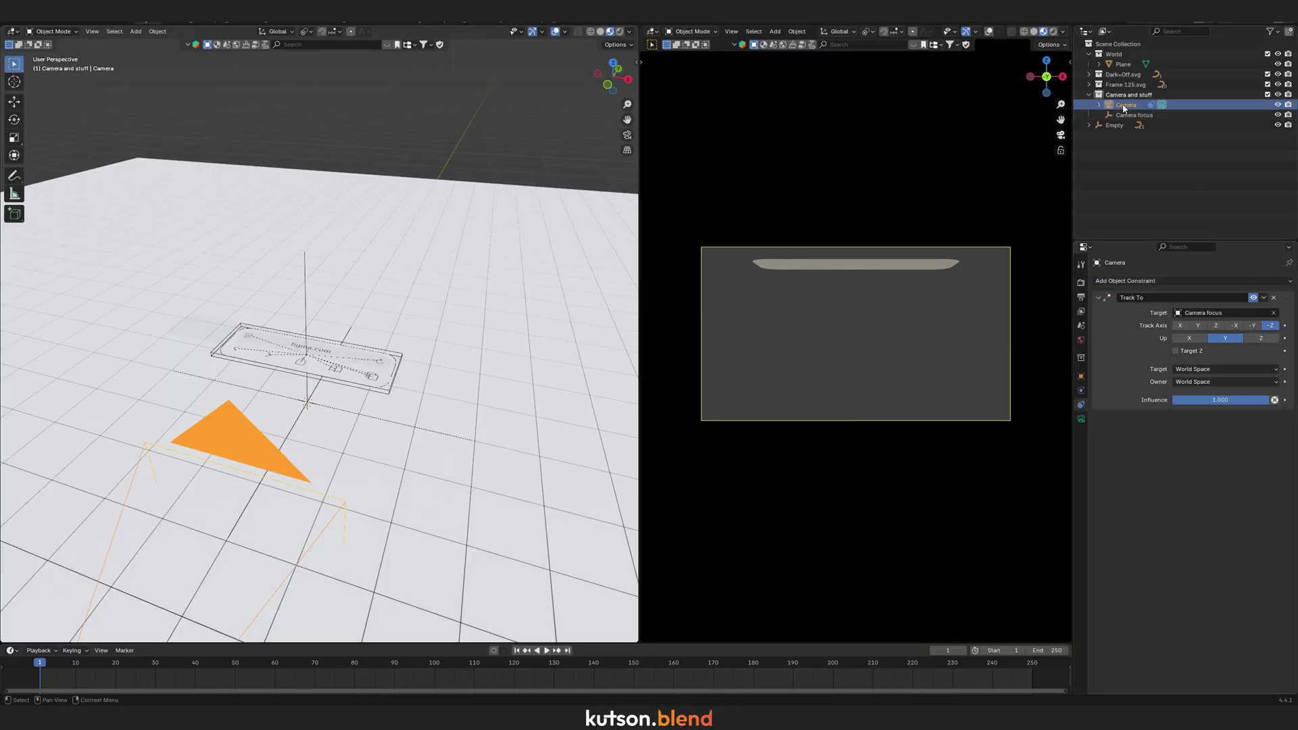
Raise the camera along Z and set its focal length to about 200 mm.
scroll(318, 338, "down", 5)
key("g")
key("z")
middle_click_drag(406, 305, 533, 292, "alt")
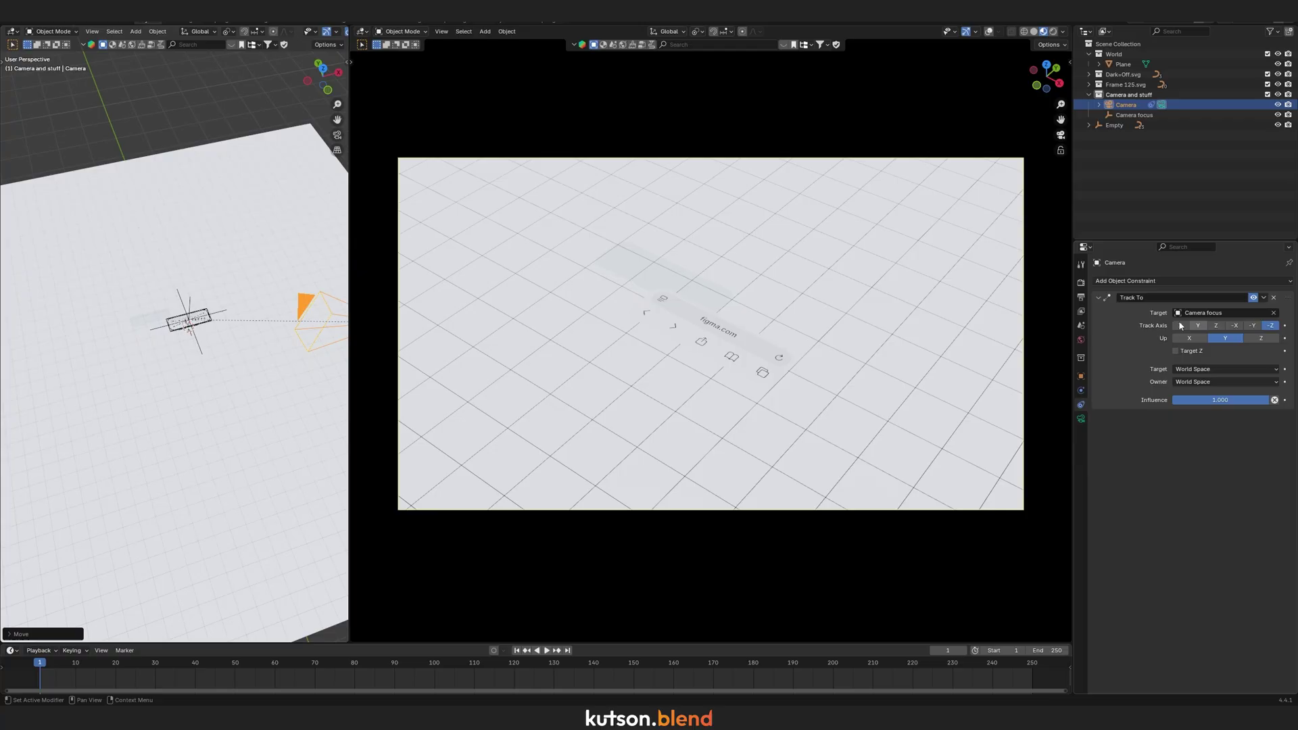
left_click(1082, 419)
left_click_drag(1211, 330, 1243, 329)
left_click(1136, 86)
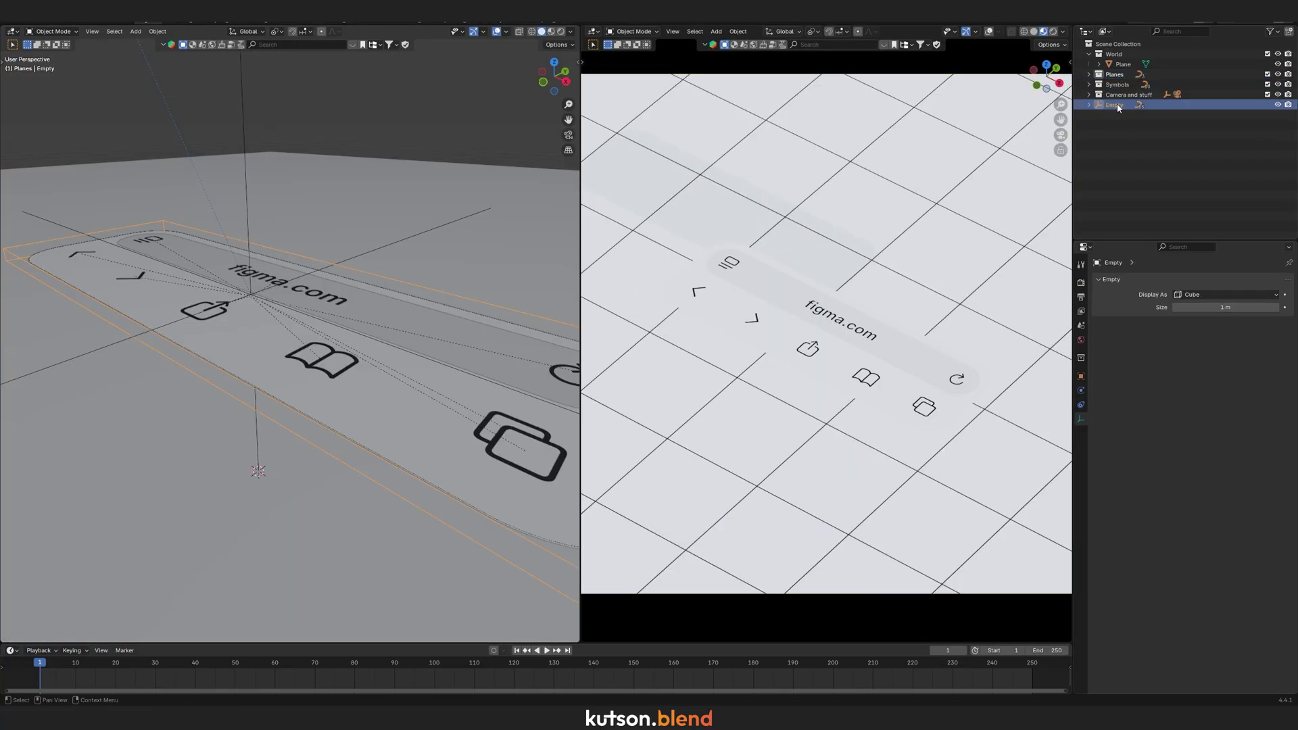
Nest Object #1 inside the Objects collection and enter Edit Mode on the panel curve.
left_click(1128, 105)
left_click_drag(1127, 93, 1127, 94)
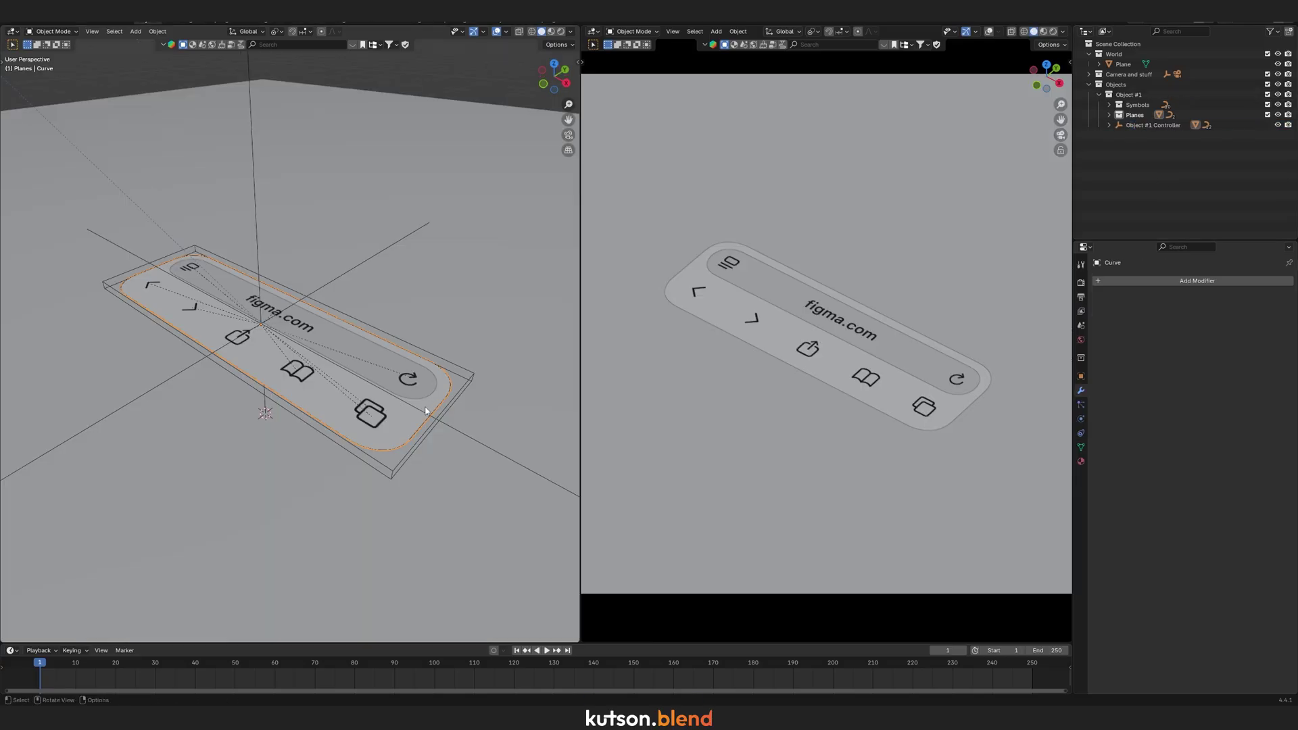
key("Tab")
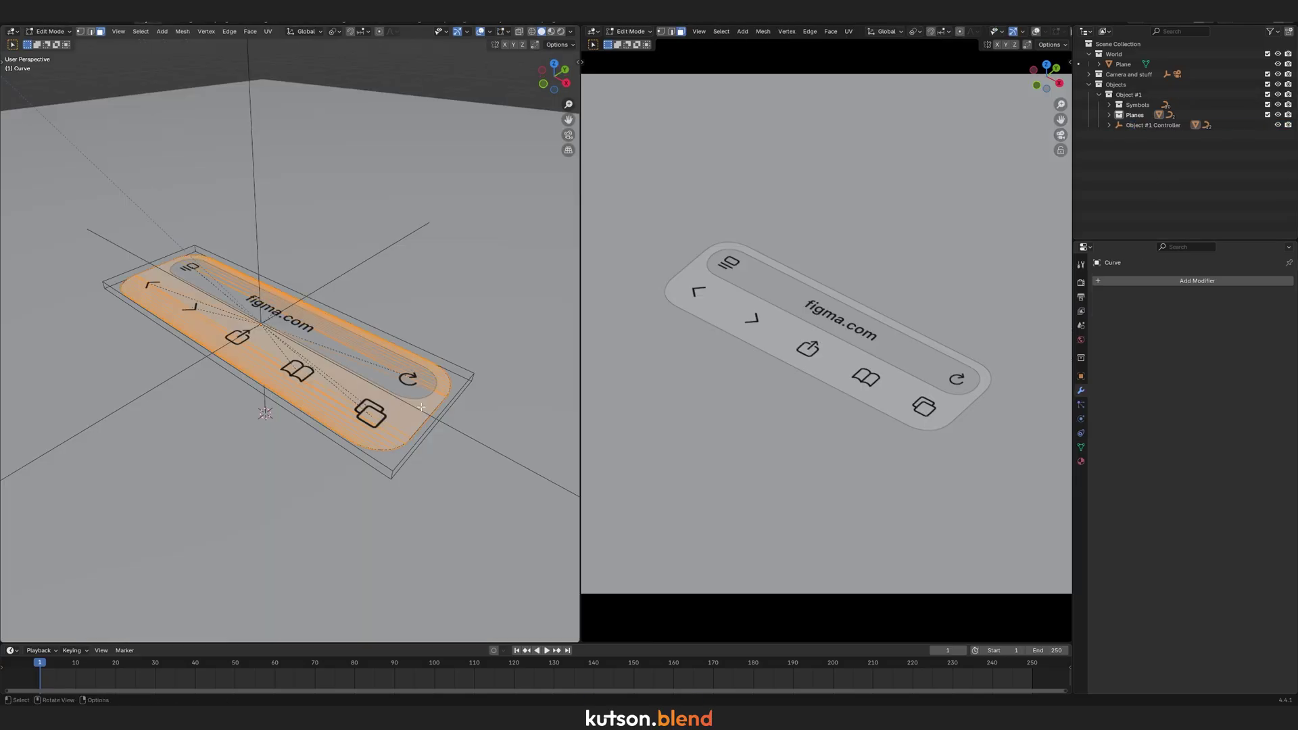
Select every point of the panel outline from the top view.
scroll(420, 413, "up", 5)
middle_click_drag(406, 419, 381, 430)
scroll(382, 430, "down", 4)
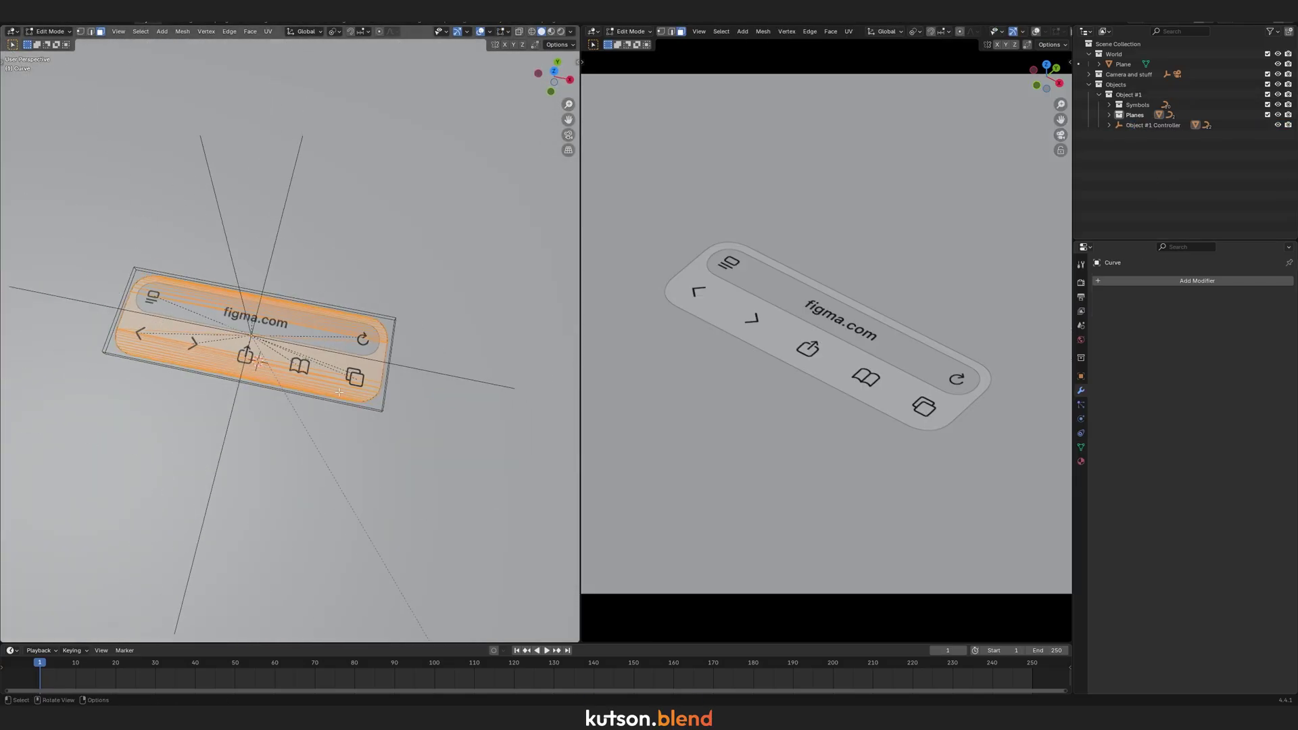
scroll(285, 338, "up", 6)
middle_click_drag(327, 142, 94, 138, "shift")
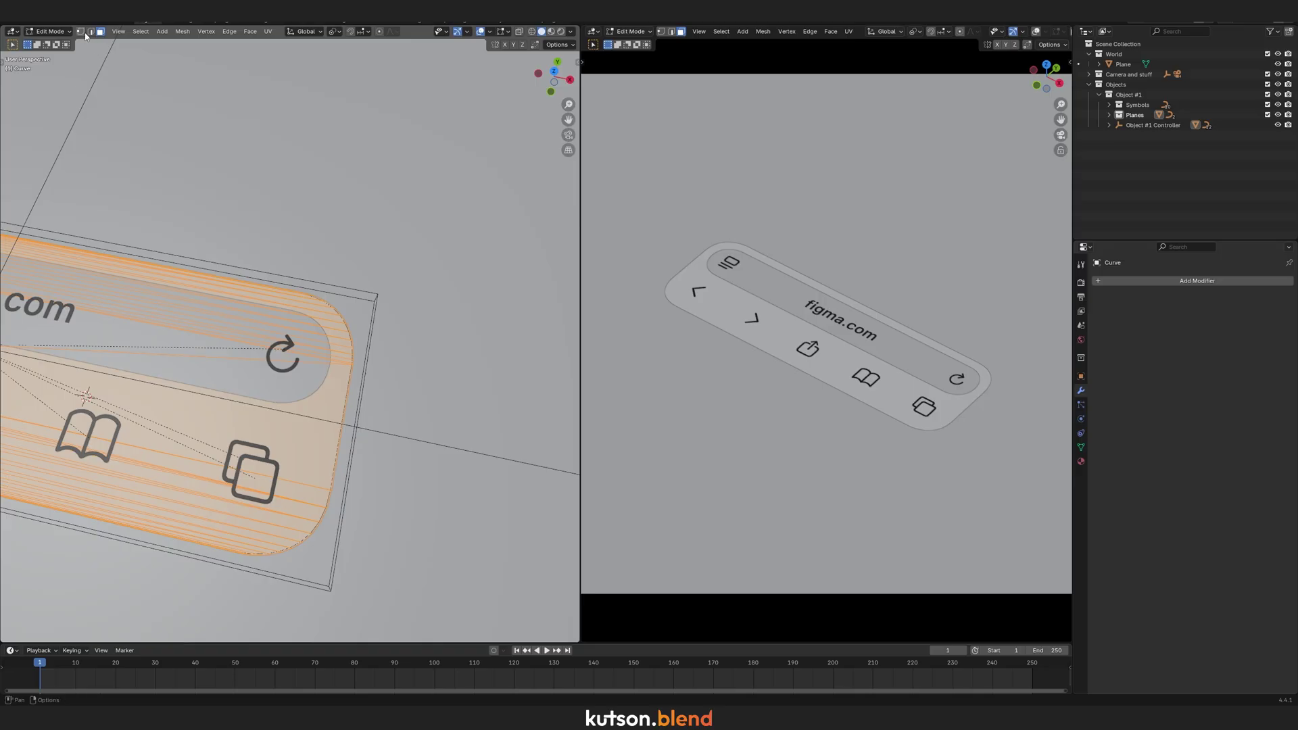
scroll(397, 355, "up", 3)
key("KP_7")
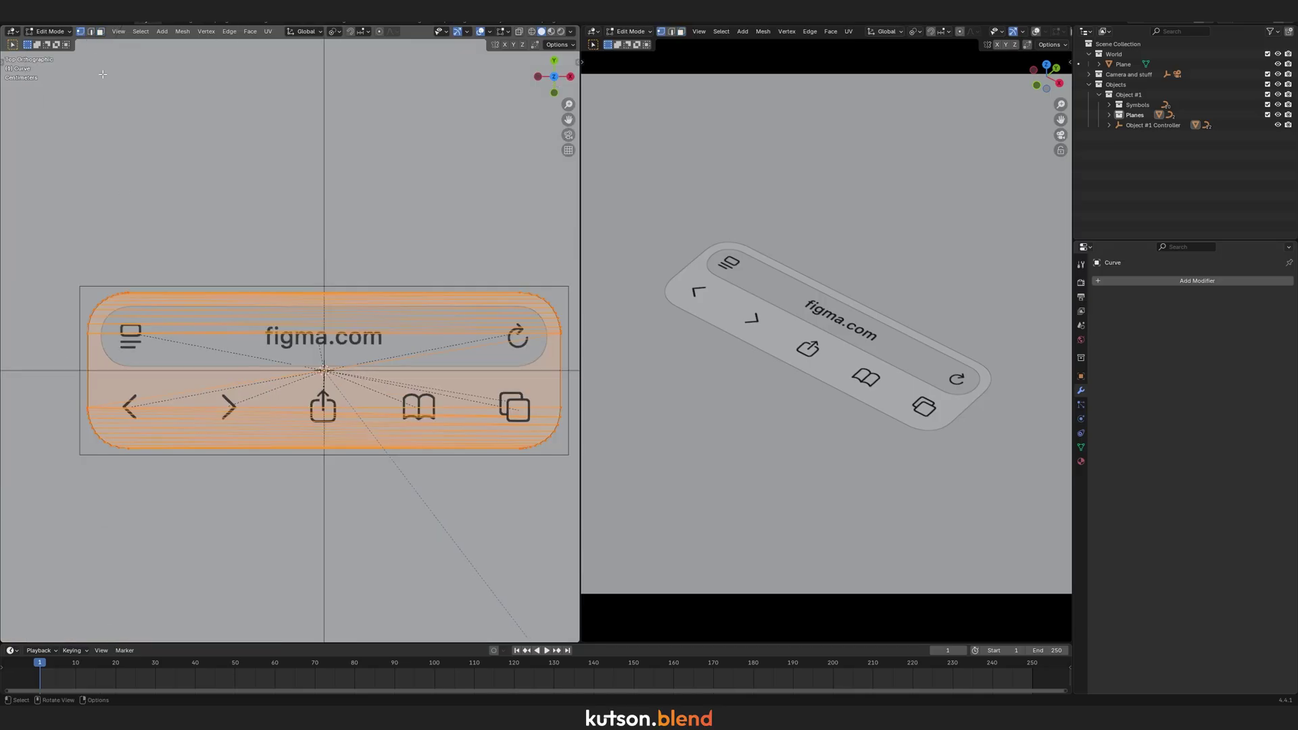
key("2")
scroll(92, 317, "up", 4)
scroll(217, 330, "down", 4)
middle_click_drag(217, 330, 481, 314)
right_click(355, 326)
Fill the panel outline with a face and inset a thin border.
key("f")
key("i")
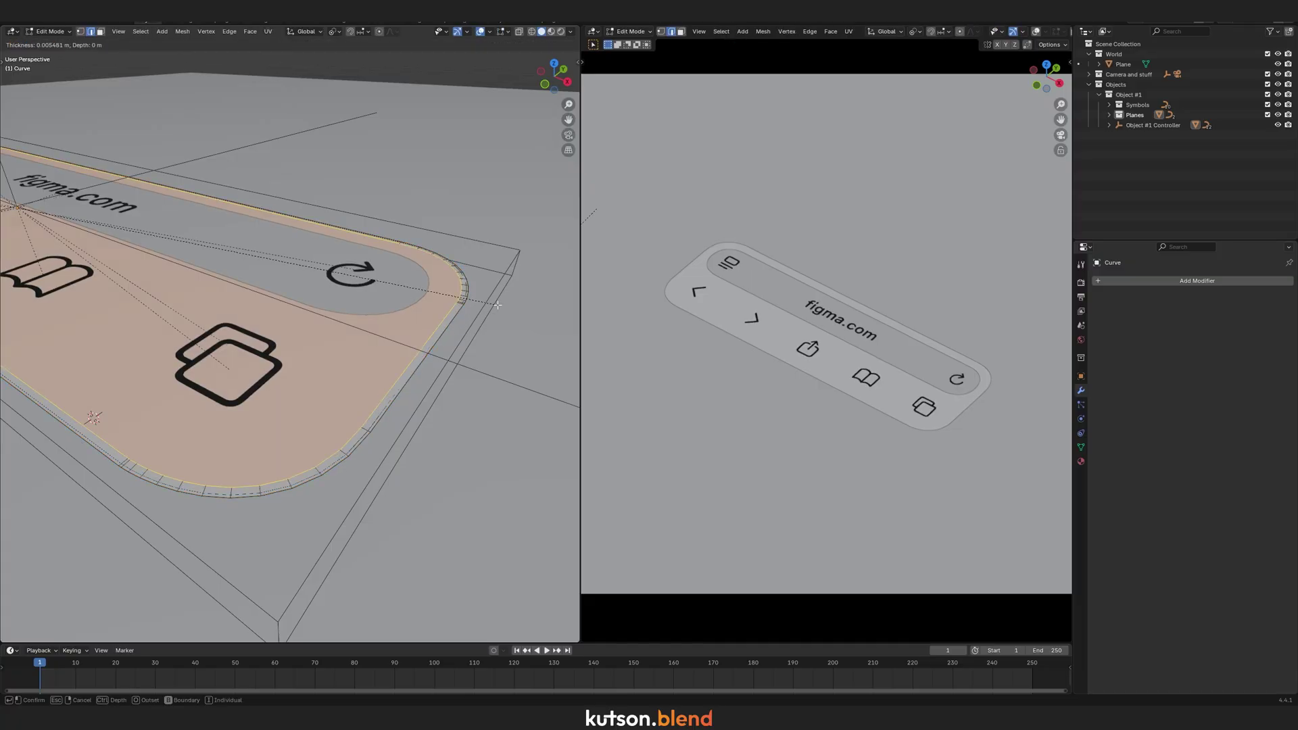
left_click(486, 304)
key("Tab")
key("KP_7")
Add Solidify (0.027 m) and Bevel (0.094 m, 4 segments) modifiers to the panel.
key("shift+a")
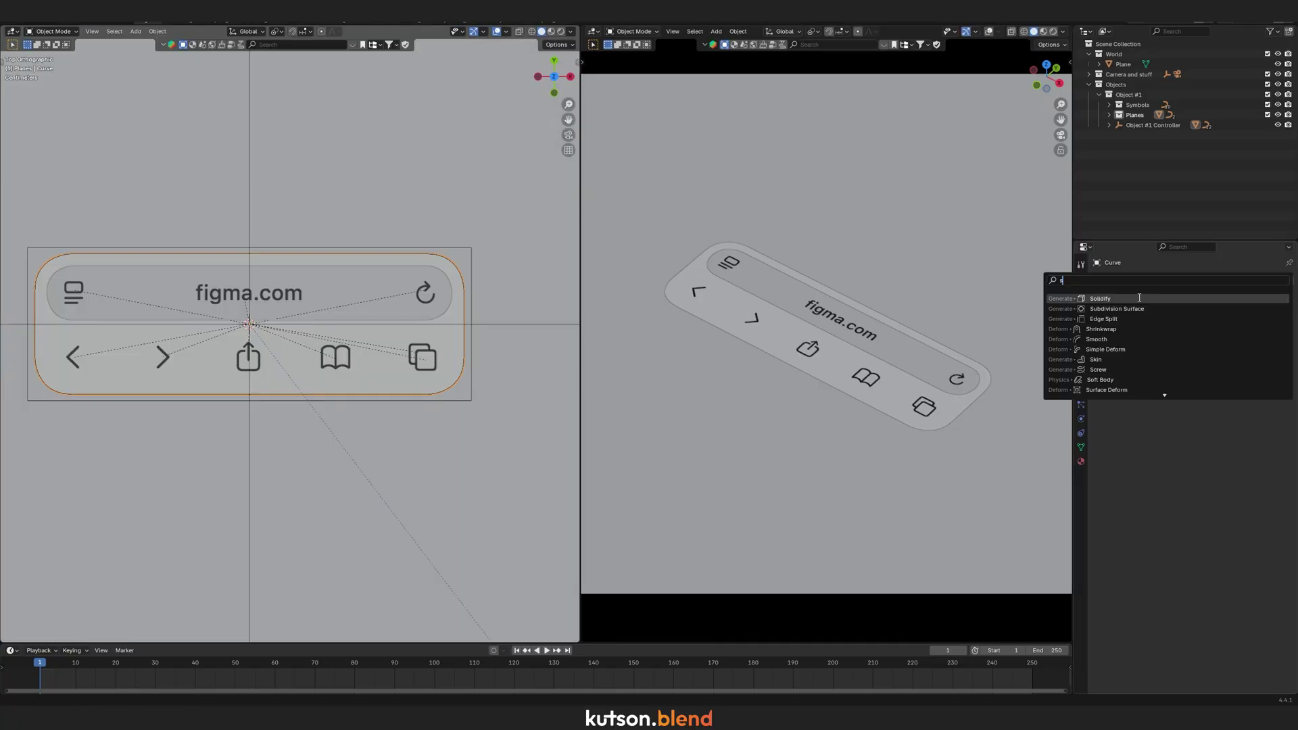
left_click(1086, 313)
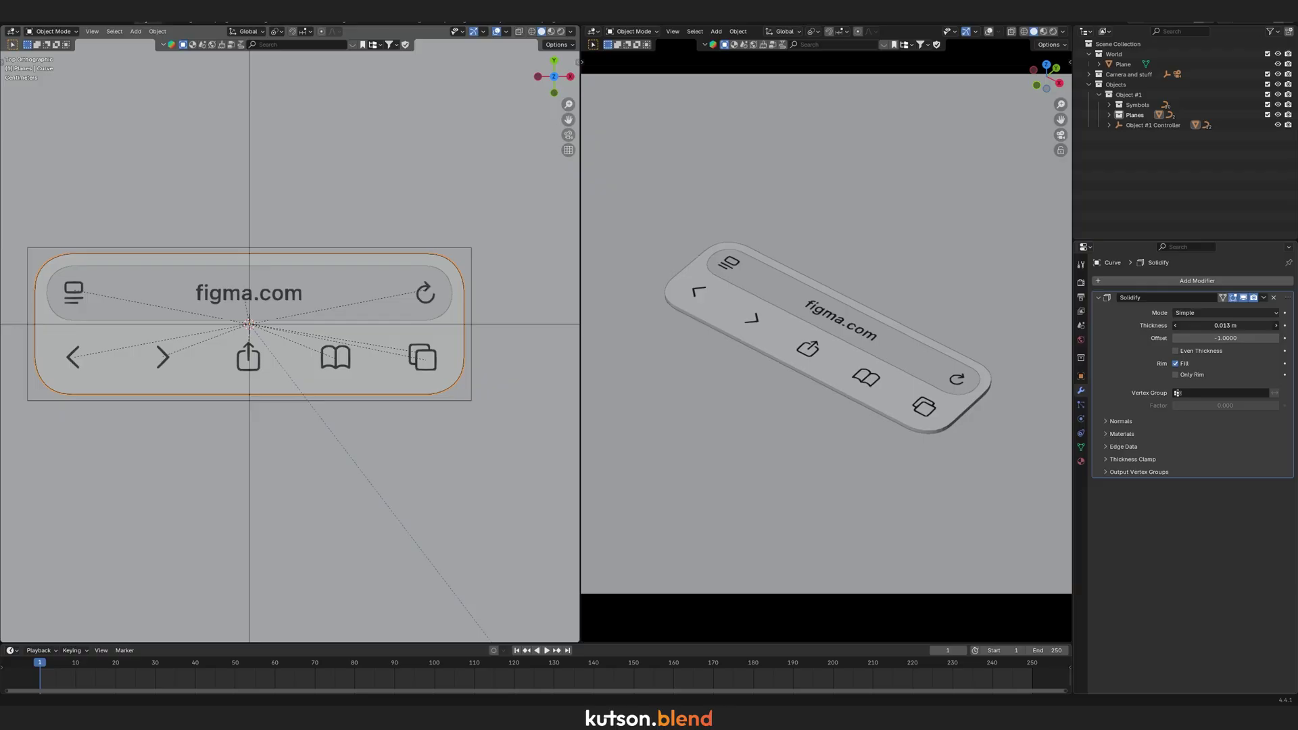
left_click(1183, 281)
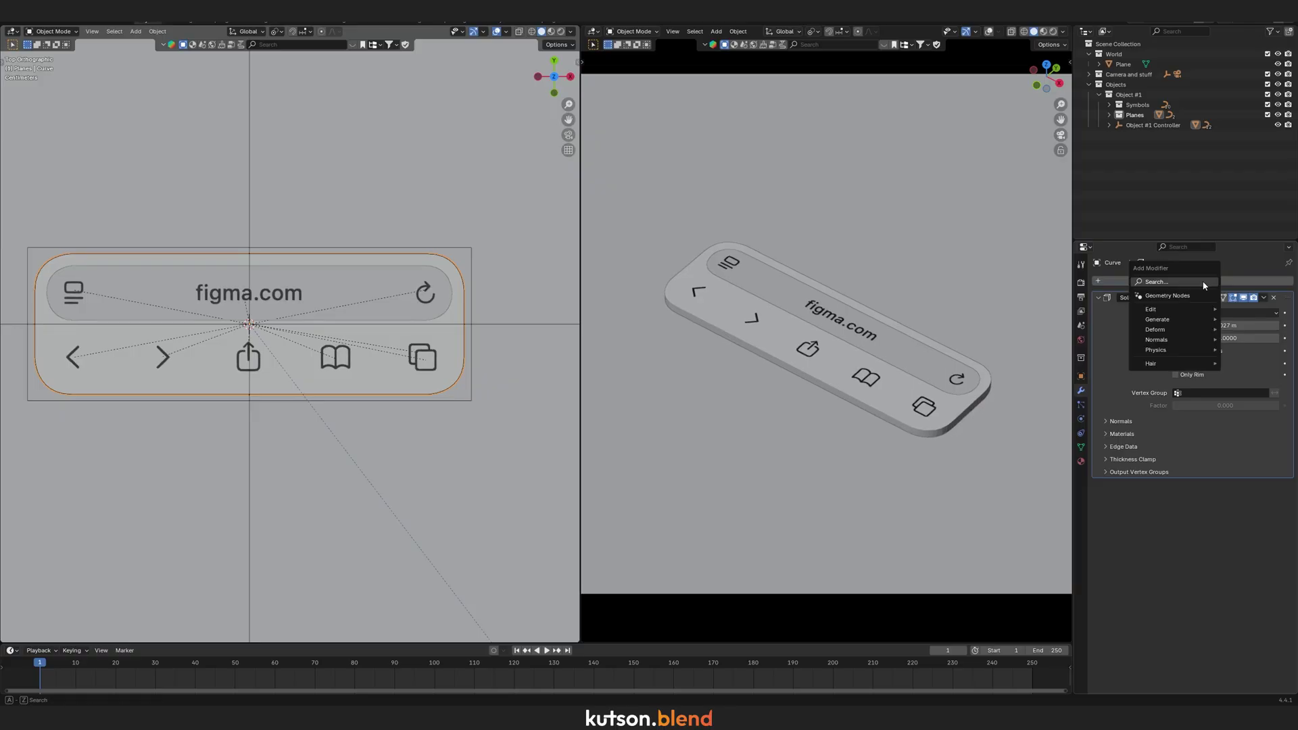
type("be")
left_click(1155, 300)
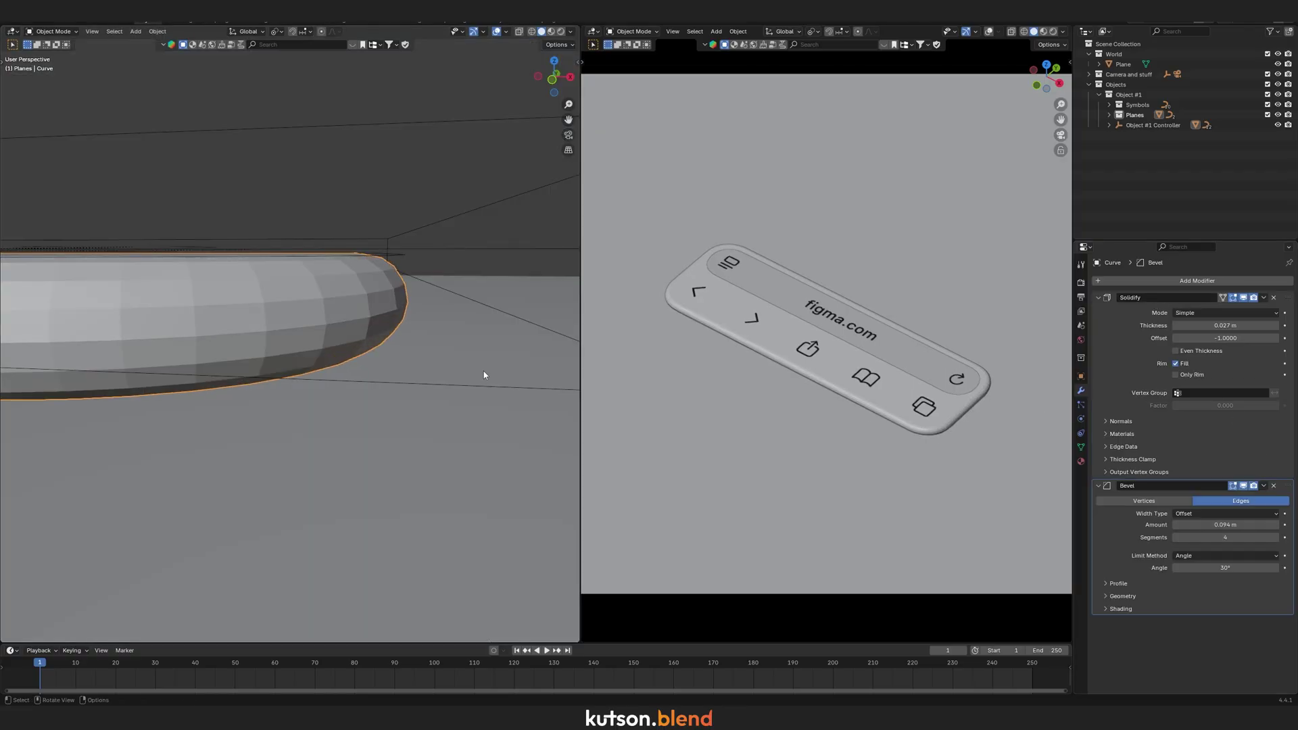
Apply Smooth by Angle shading to the panel.
right_click(321, 306)
left_click(322, 306)
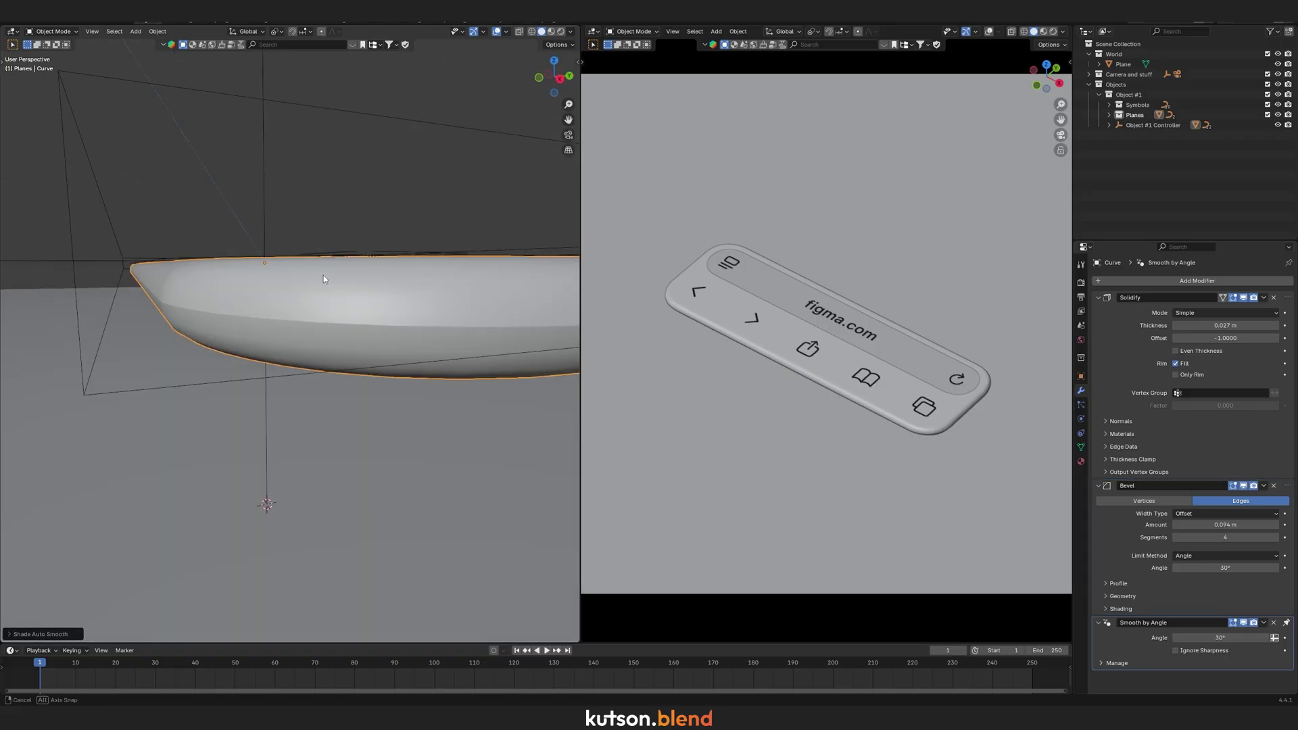
middle_click_drag(323, 279, 378, 267)
Scale the panel mesh along X to adjust its width.
key("Tab")
key("s")
key("x")
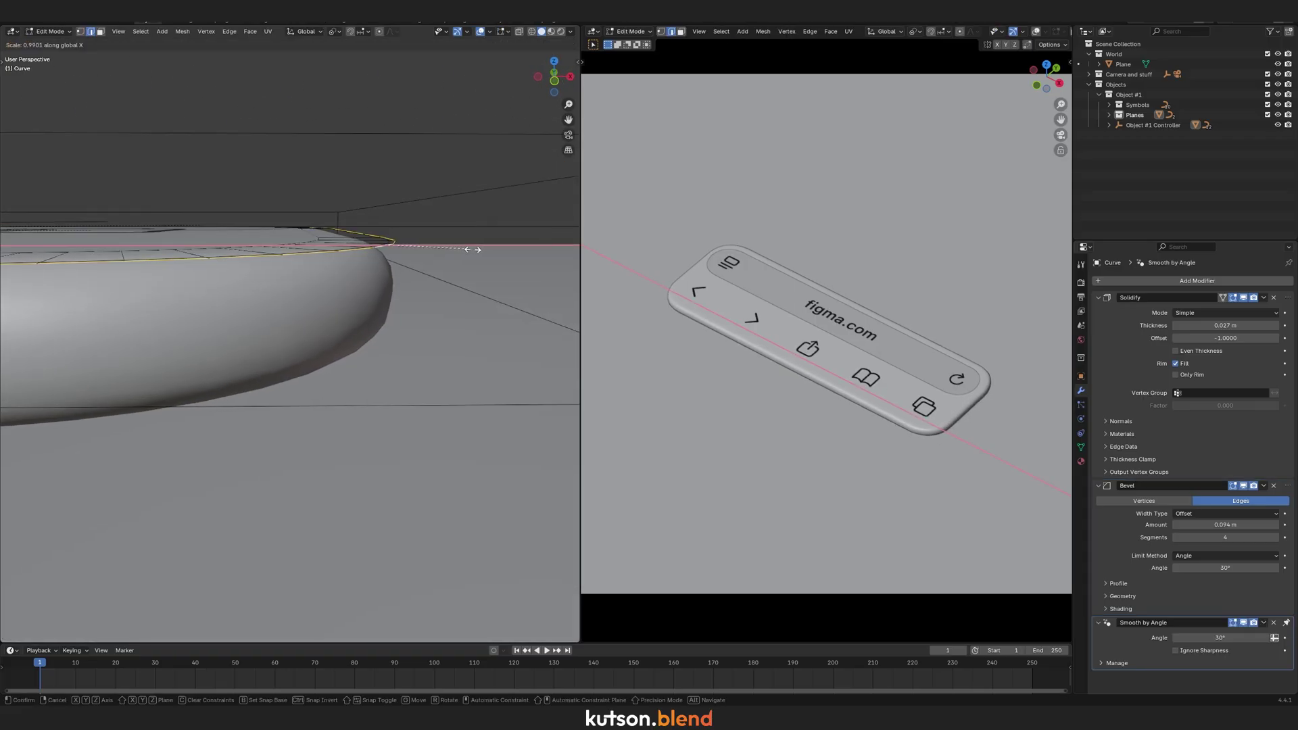
key("Escape")
middle_click_drag(472, 249, 304, 295)
key("Tab")
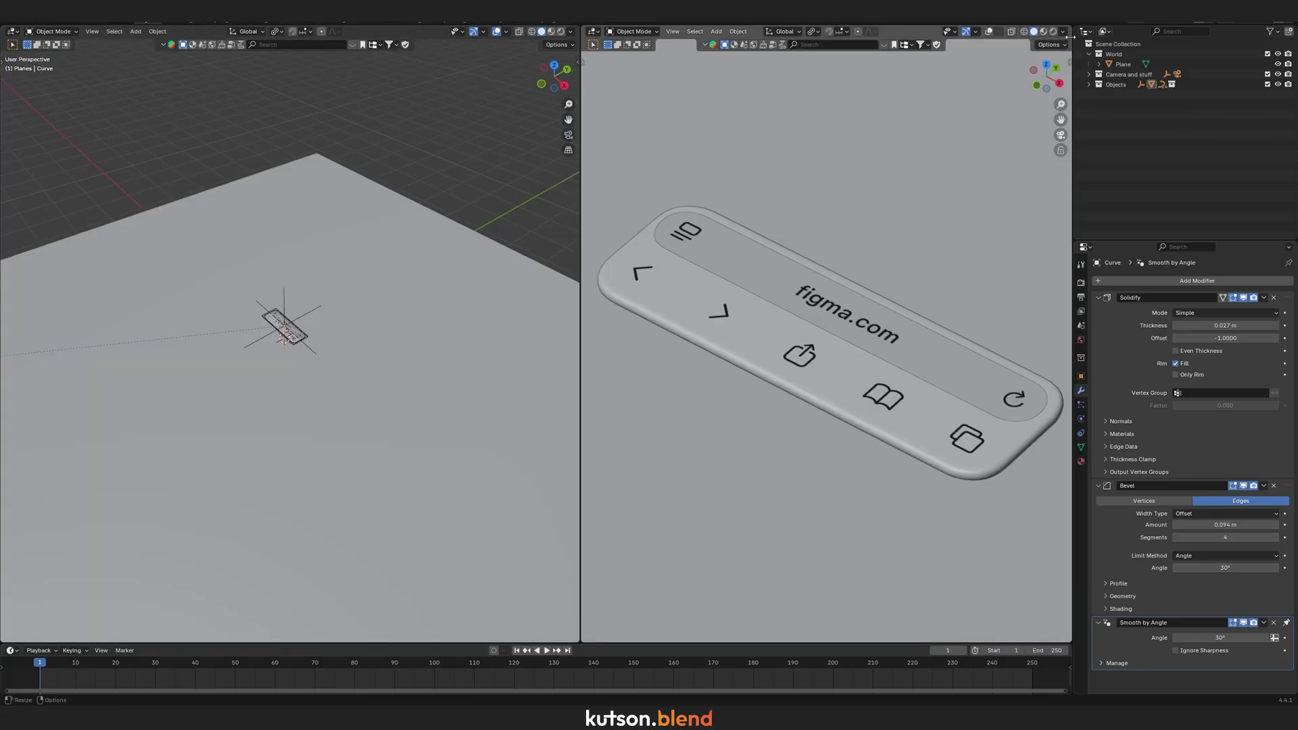
Switch to Rendered shading and add an Area light (25.8 W, 3.68 m).
left_click(1053, 31)
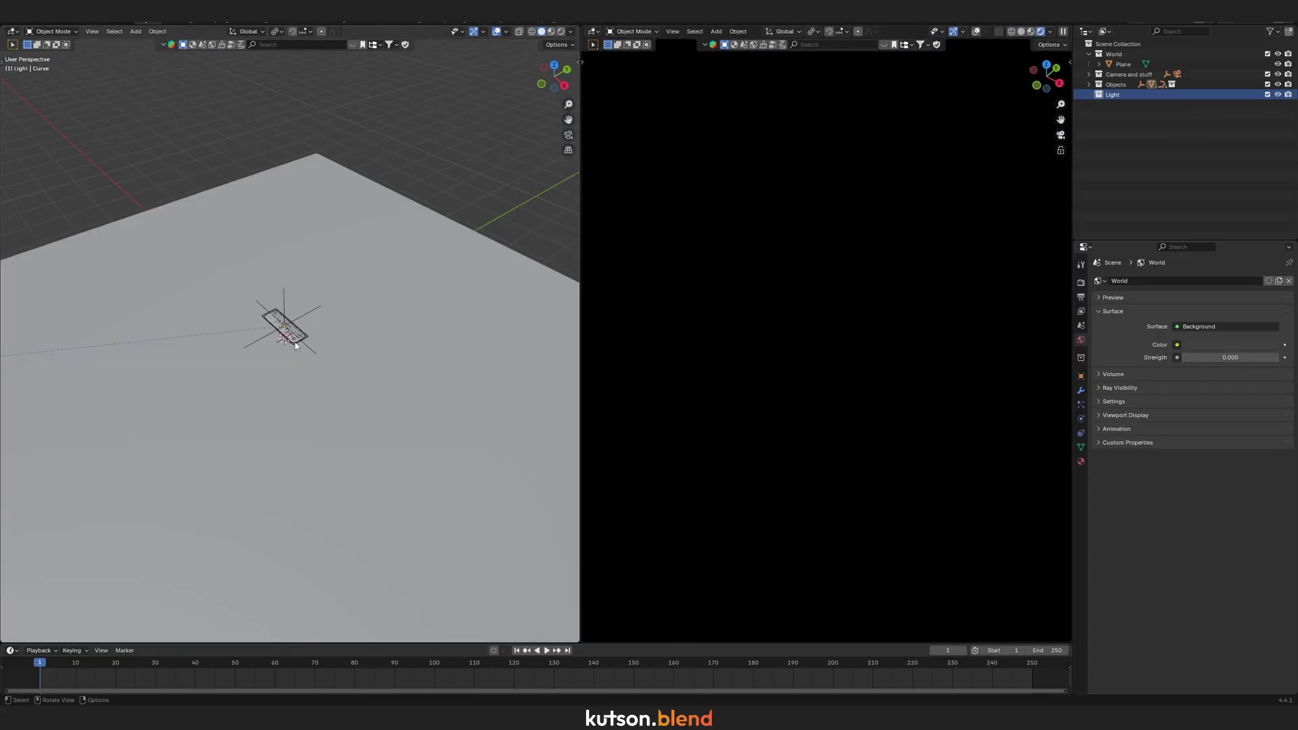
key("shift+a")
mouse_move(308, 333)
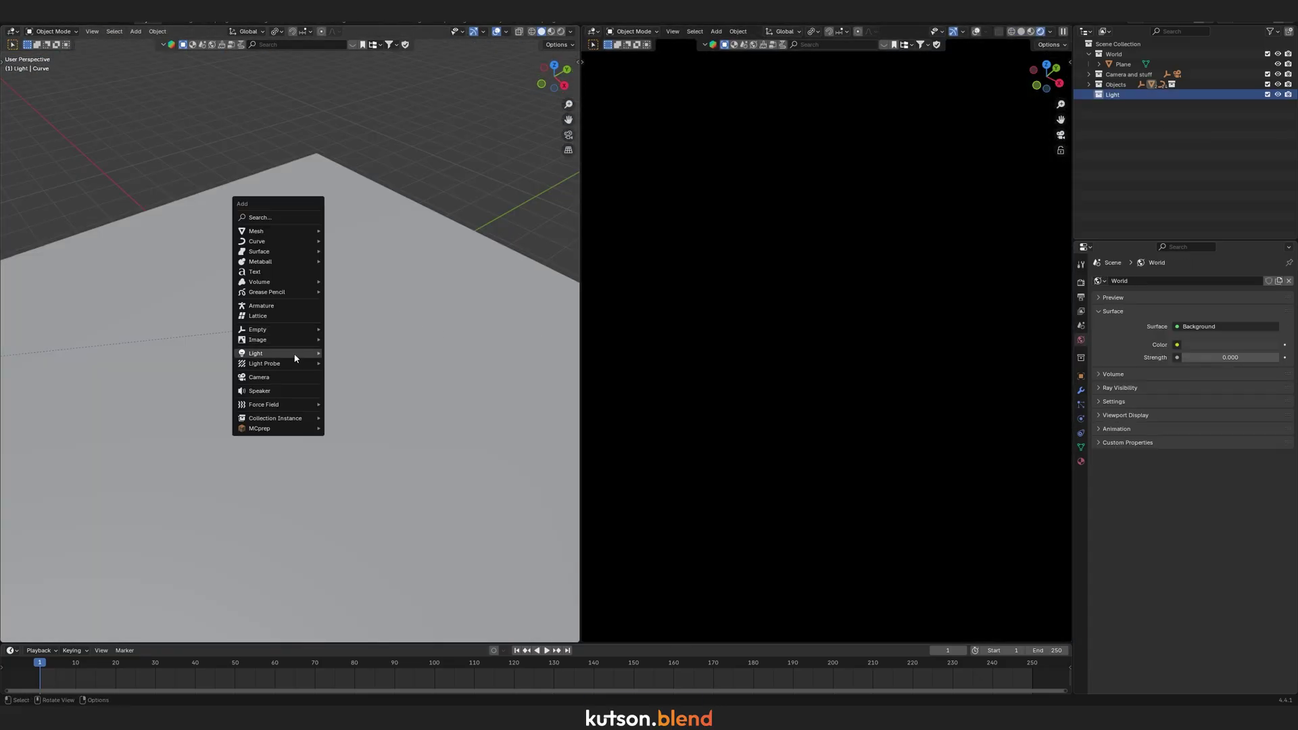
left_click(370, 387)
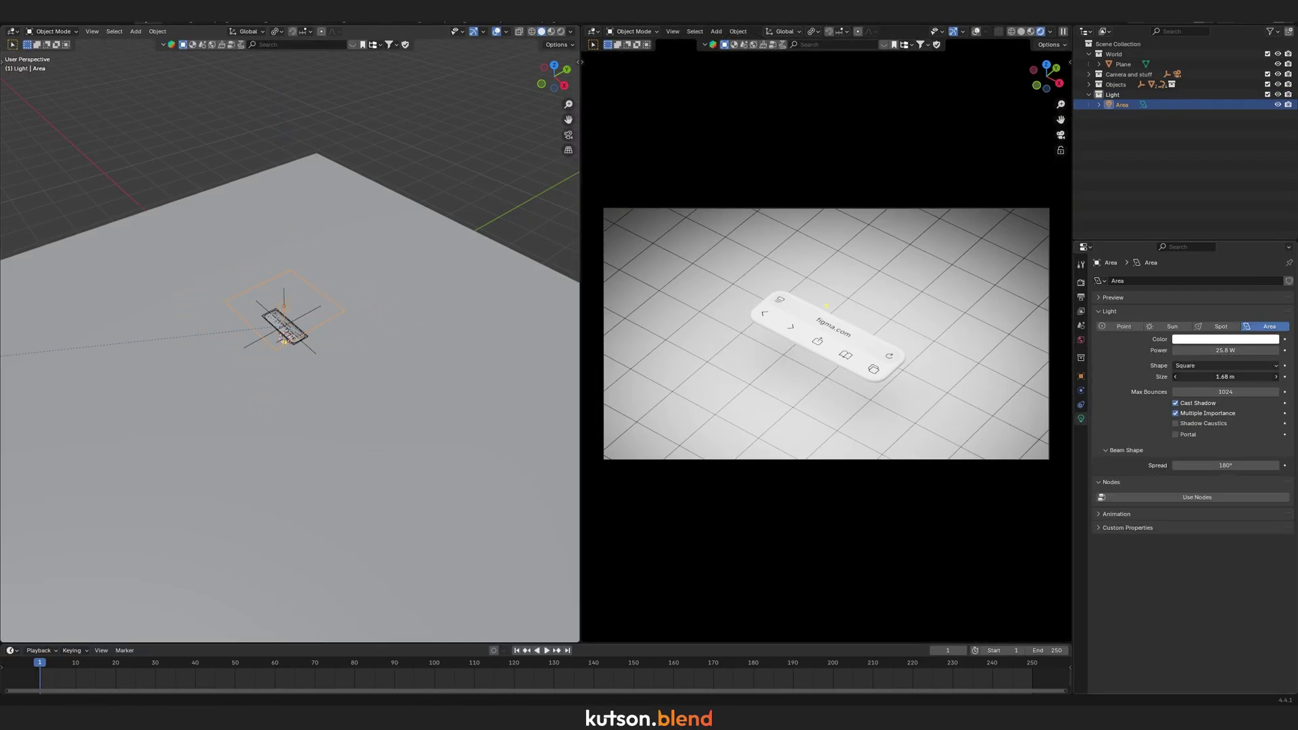
Select the camera and adjust its height along Z.
middle_click_drag(433, 284, 514, 243)
left_click(538, 287)
key("g")
key("z")
key("Escape")
scroll(528, 257, "down", 3)
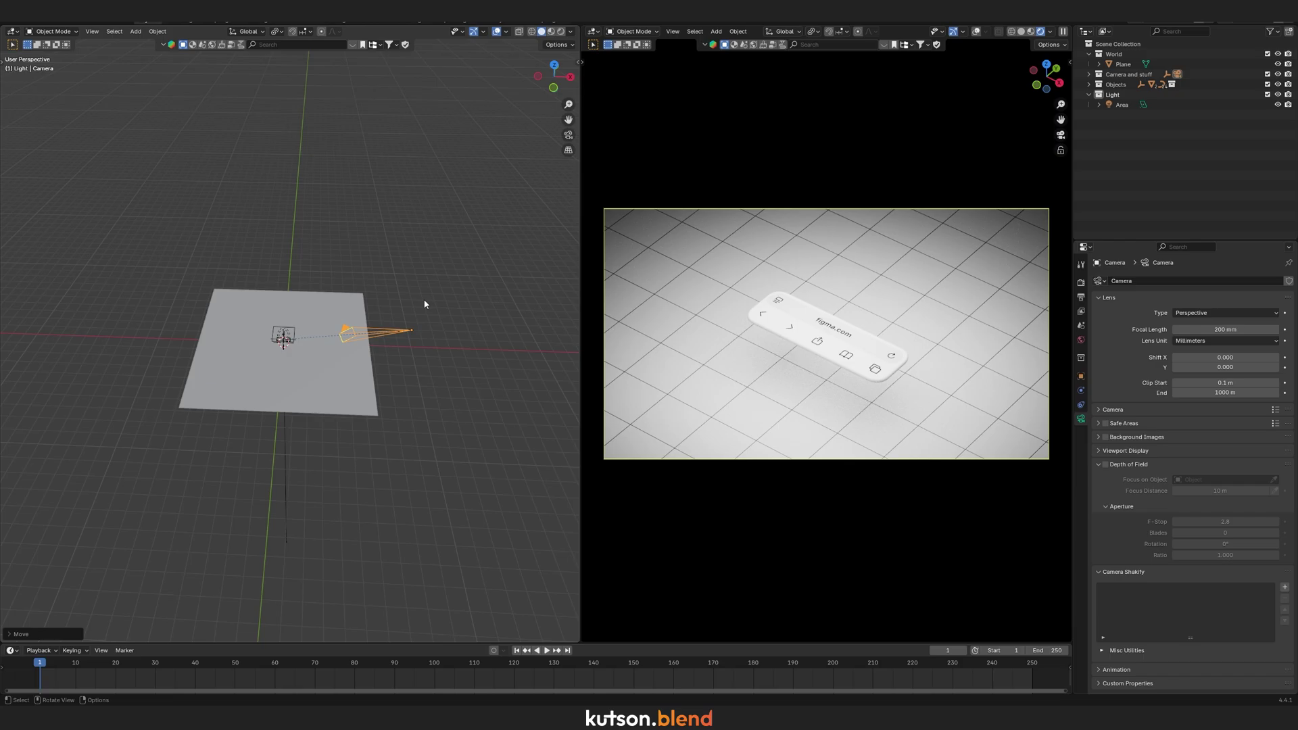
Rename the panel material to Glass and delete its Principled BSDF node.
scroll(282, 331, "up", 2)
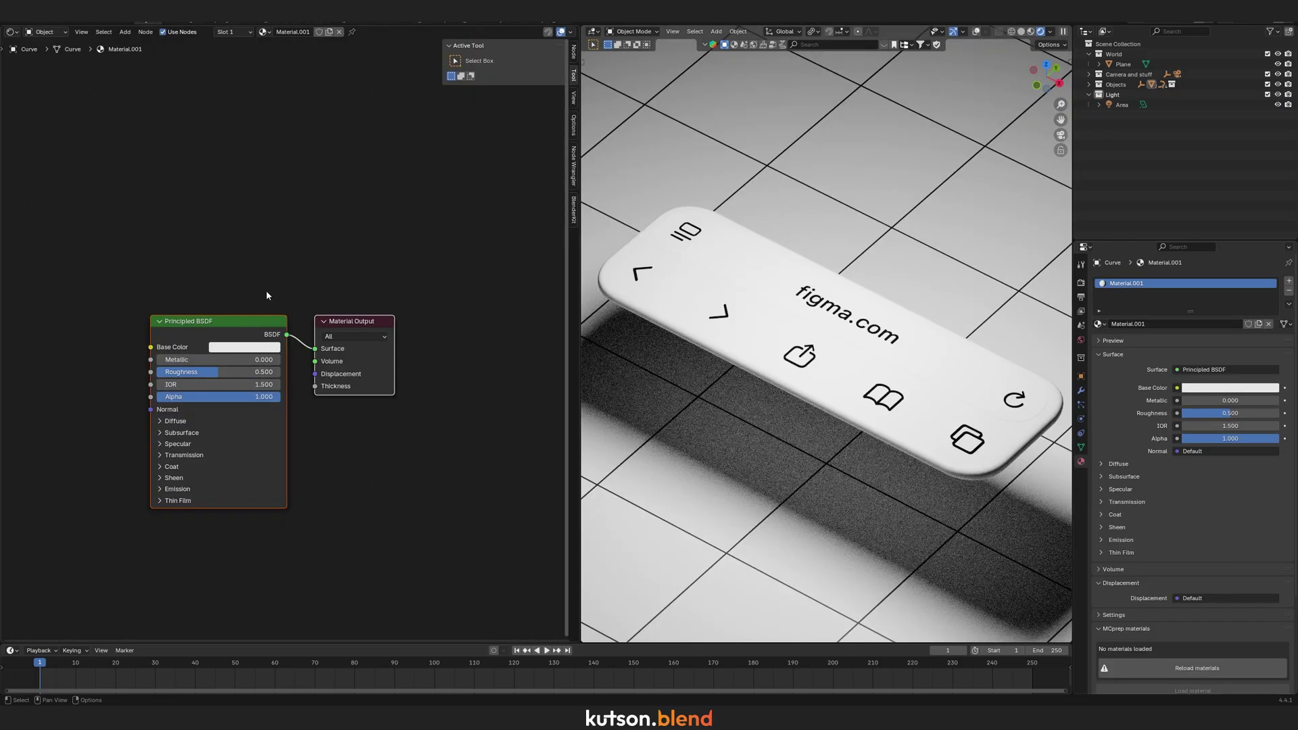
middle_click_drag(267, 295, 541, 249)
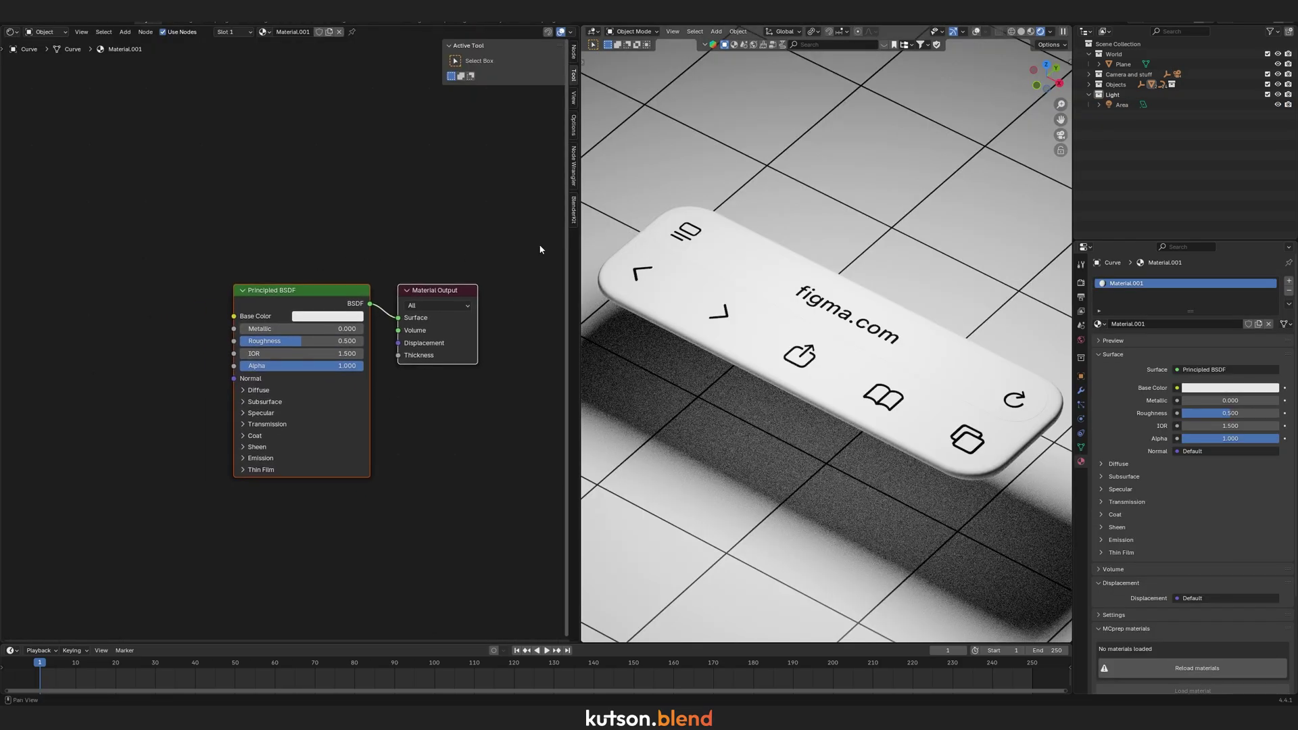
left_click(1144, 285)
type("Glass")
key("Return")
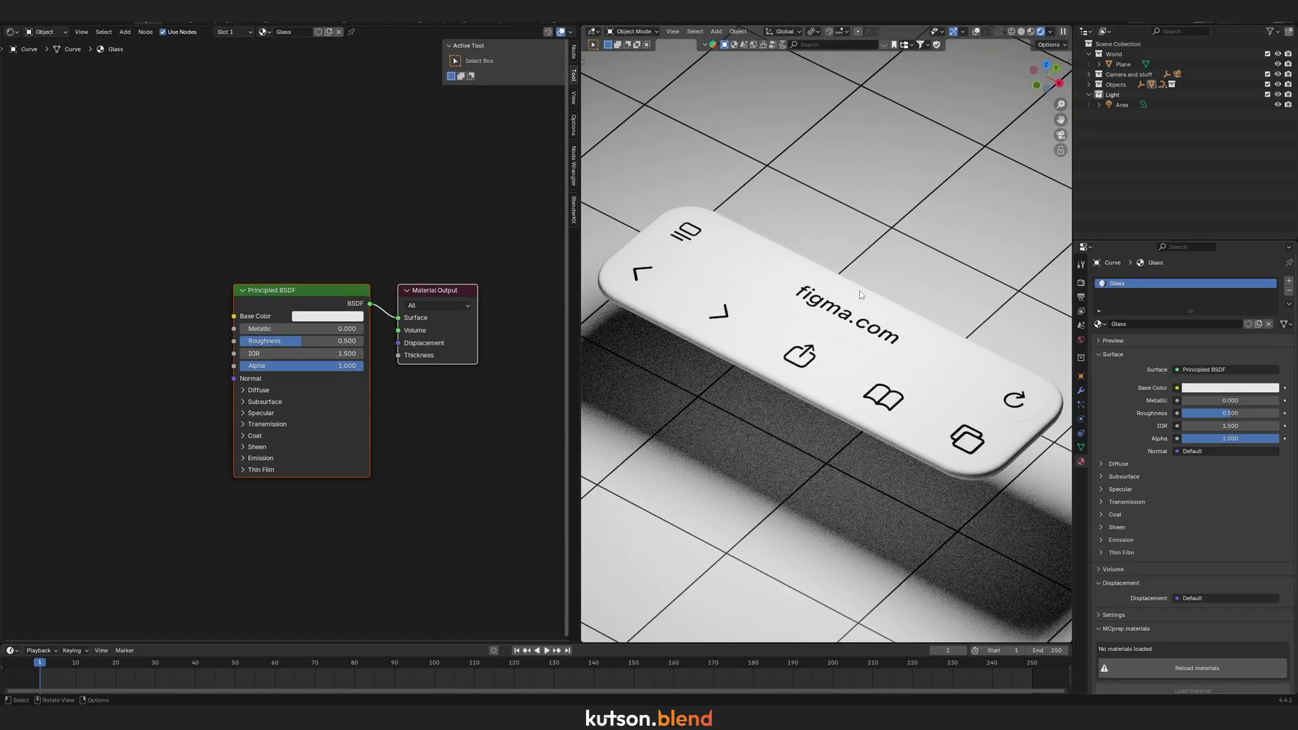
key("x")
Add a Mix Shader node and connect it to the Material Output.
key("shift+a")
type("mix")
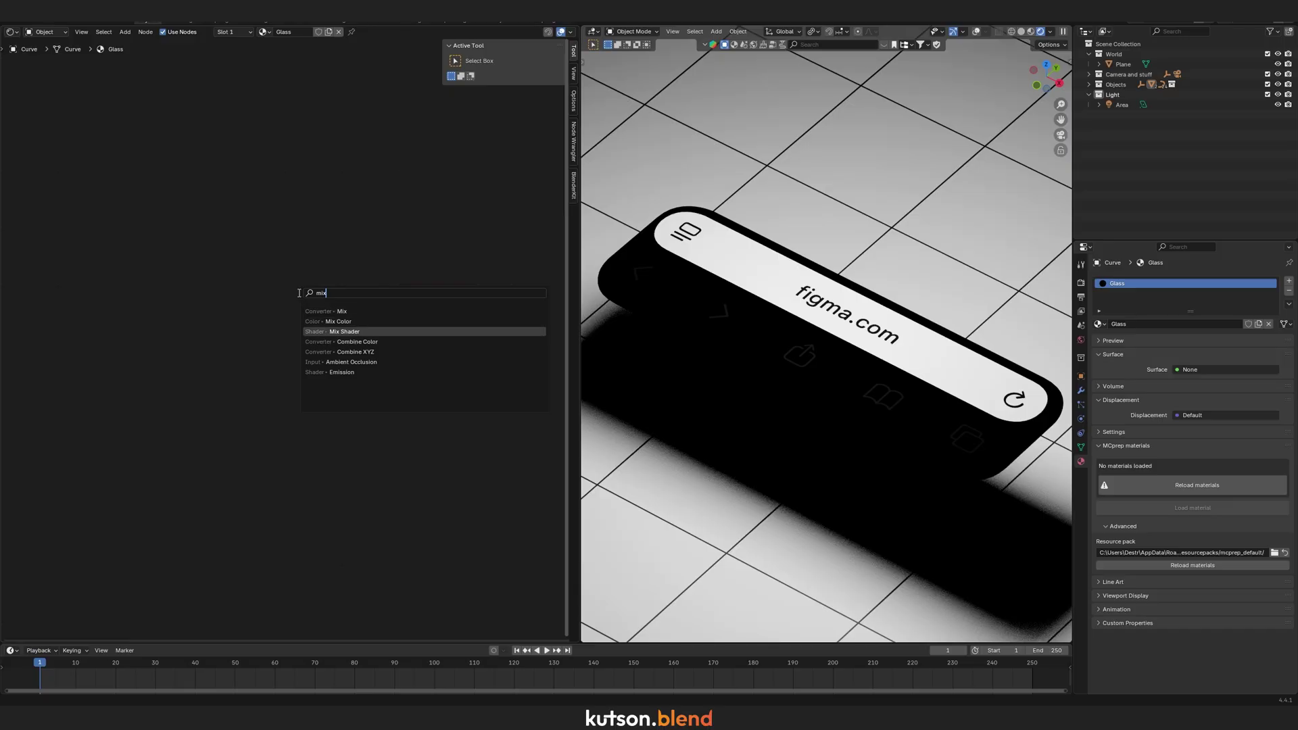
key("Return")
left_click(297, 297)
left_click_drag(397, 323, 397, 323)
Add Glass BSDF and Transparent BSDF nodes wired into the Mix Shader's two shader inputs.
key("shift+a")
type("glass")
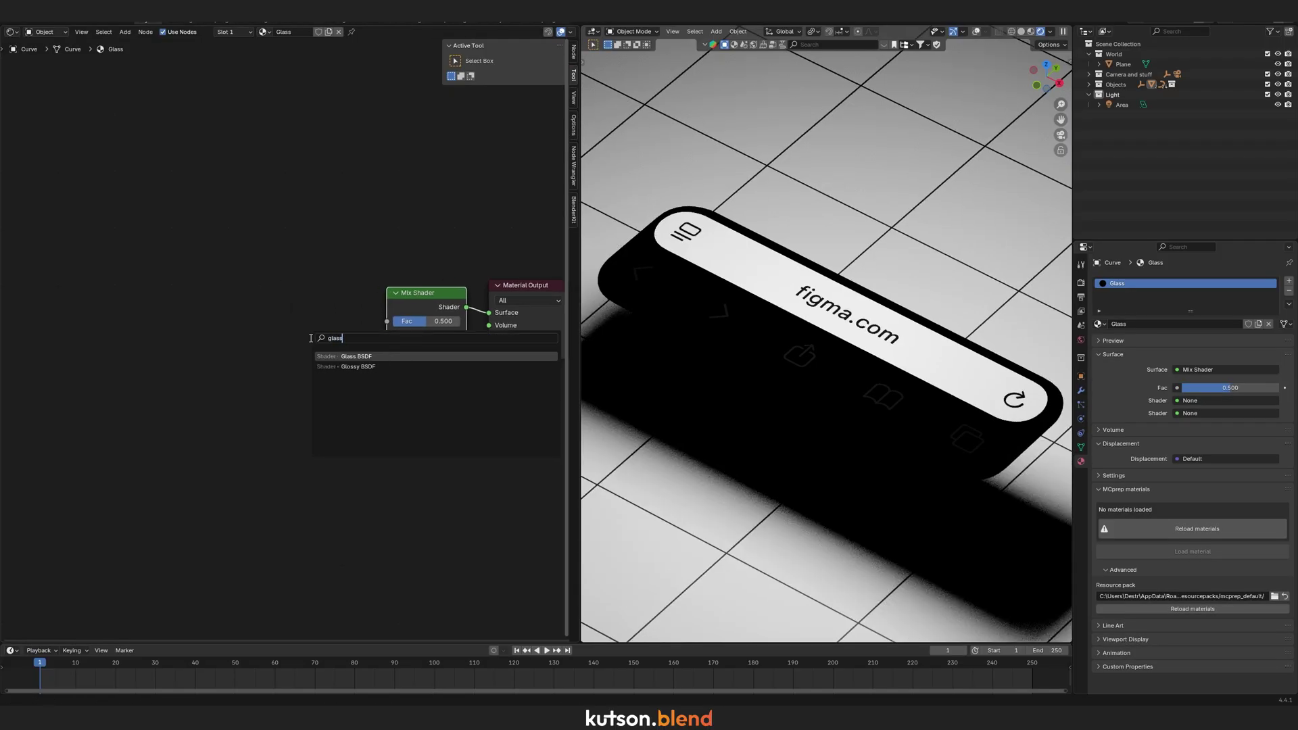
key("Return")
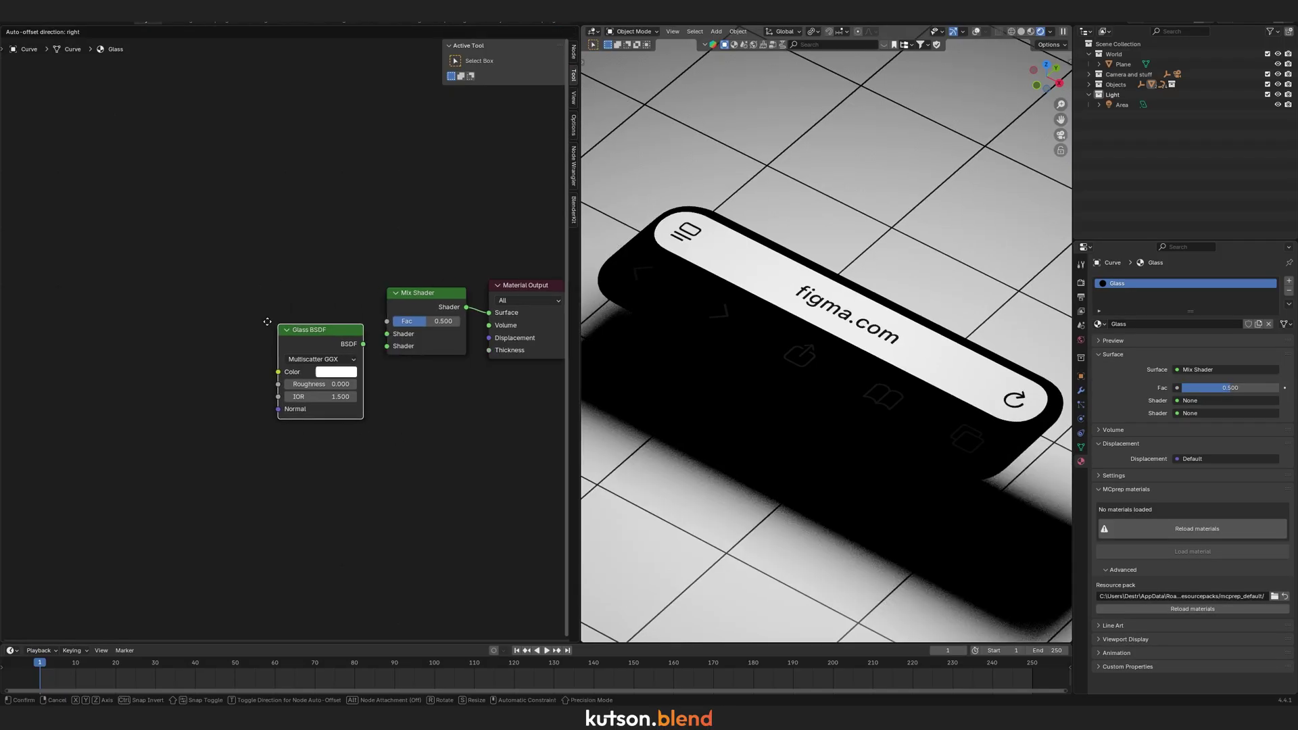
left_click(247, 314)
left_click_drag(291, 328, 387, 334)
key("shift+a")
type("trans")
key("Return")
left_click(264, 438)
left_click_drag(303, 451, 387, 347)
Add a Light Path node and drive the Mix Shader's Fac with Is Shadow Ray.
key("shift+a")
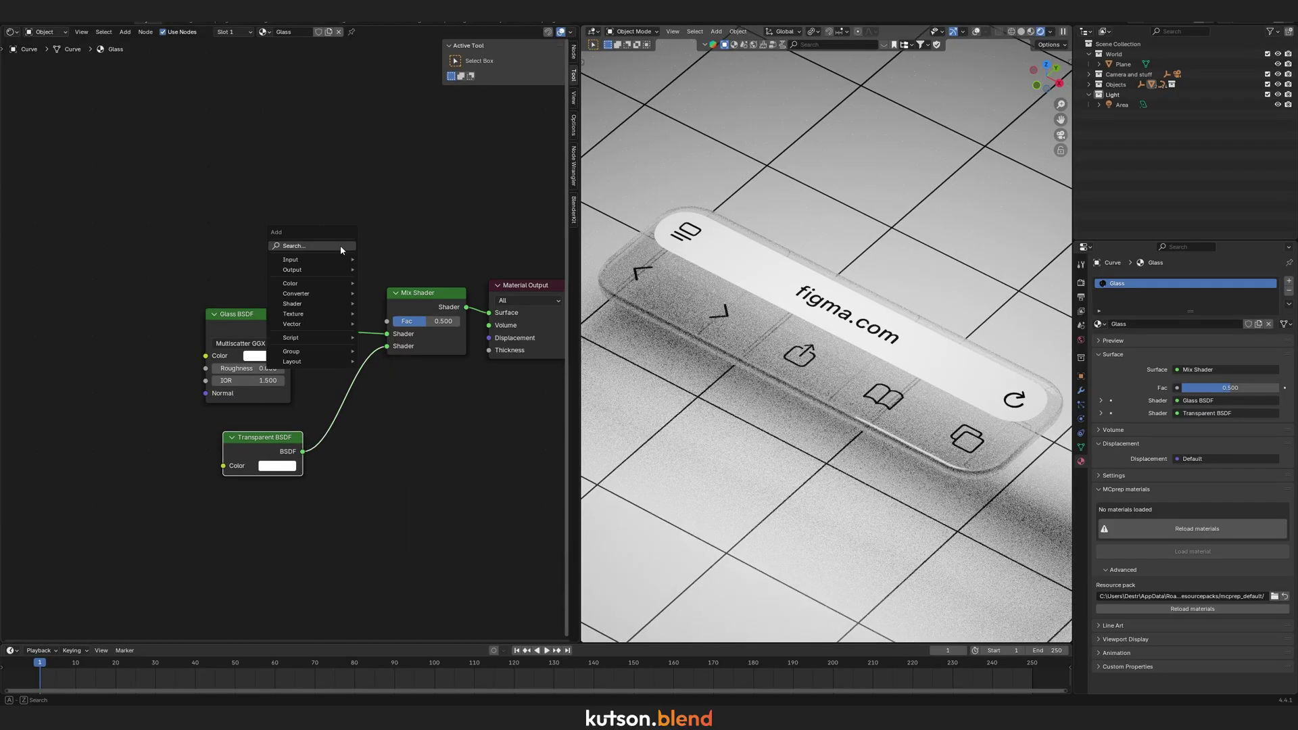
type("light")
key("Return")
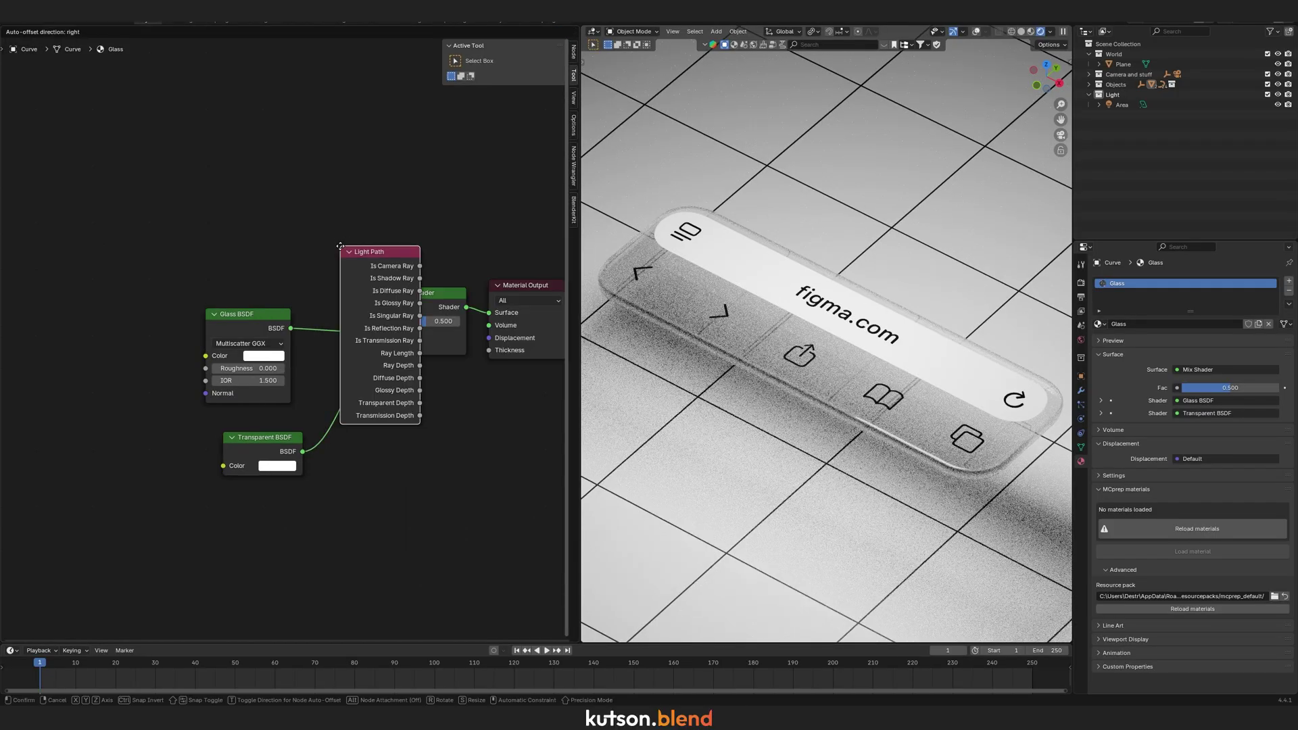
left_click(281, 104)
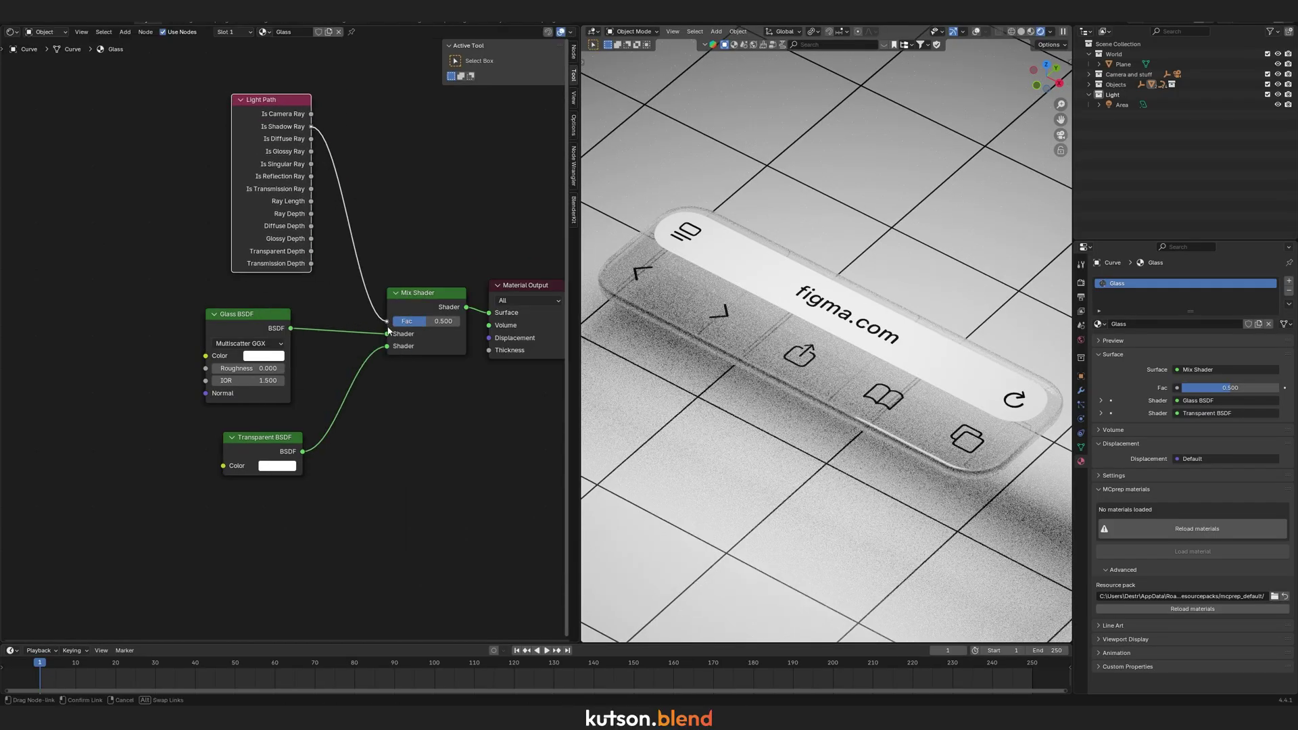
left_click_drag(389, 331, 389, 330)
left_click(278, 439)
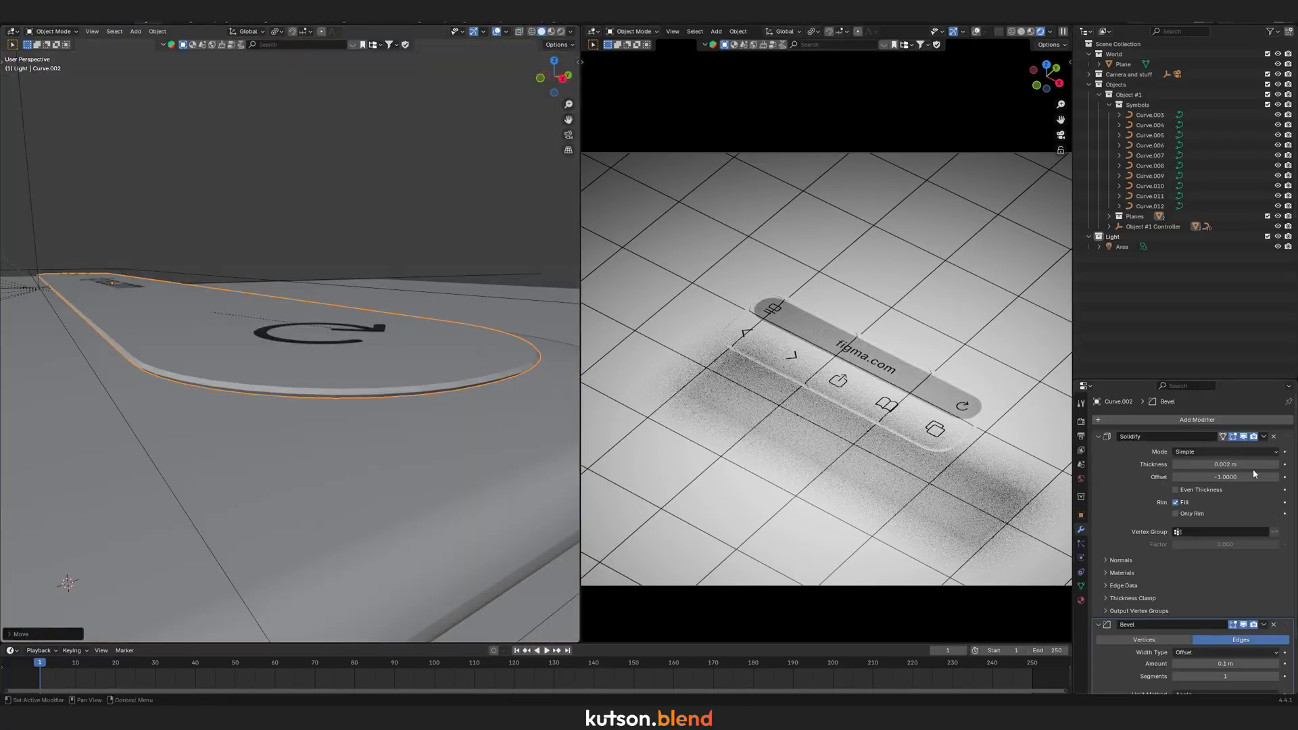
Raise the symbol curve's bevel segments to 2.
left_click(1277, 677)
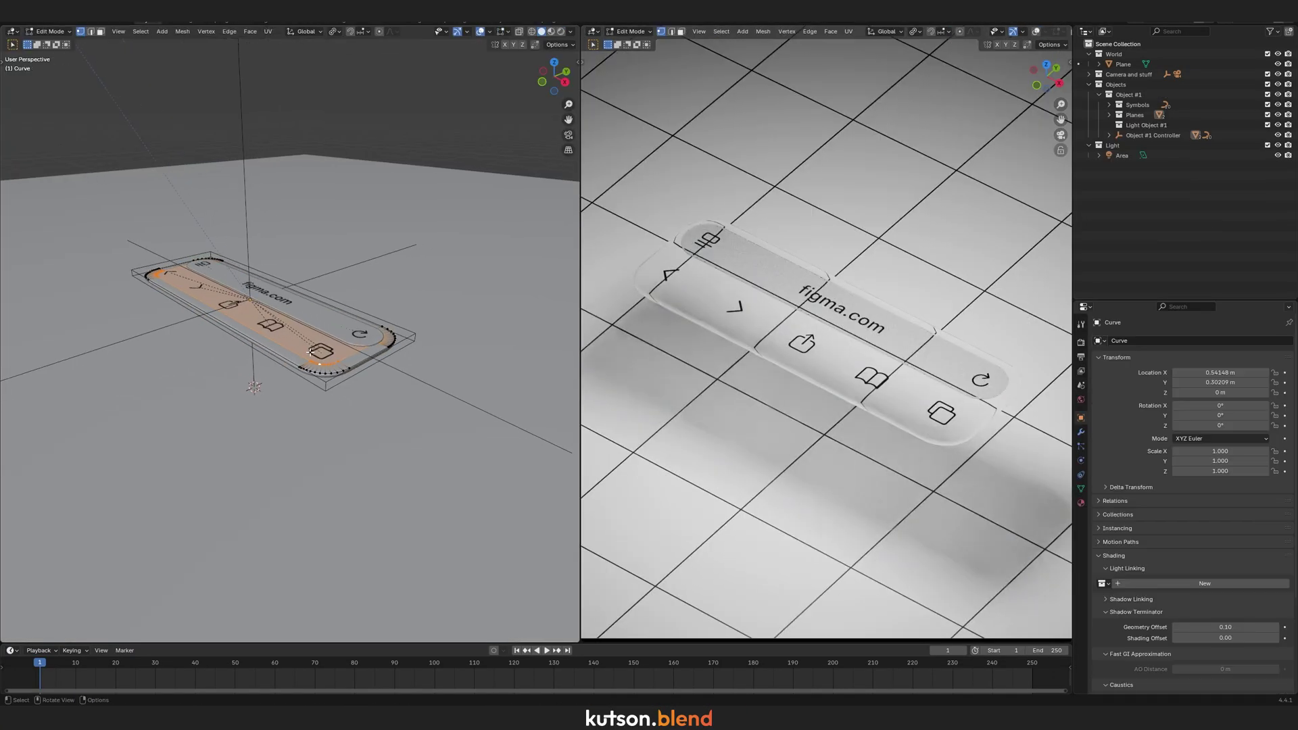
Duplicate the panel outline into its own object and strip its Solidify and Bevel modifiers.
scroll(310, 352, "up", 3)
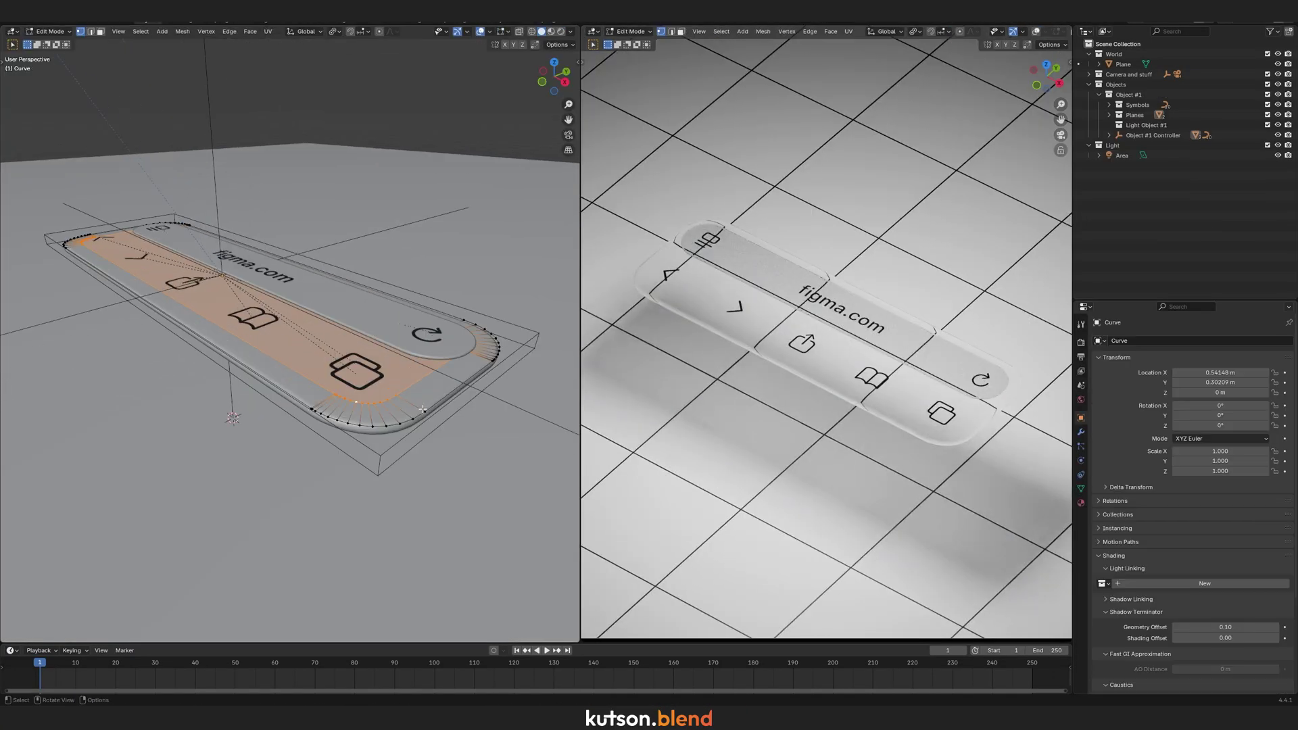
key("g")
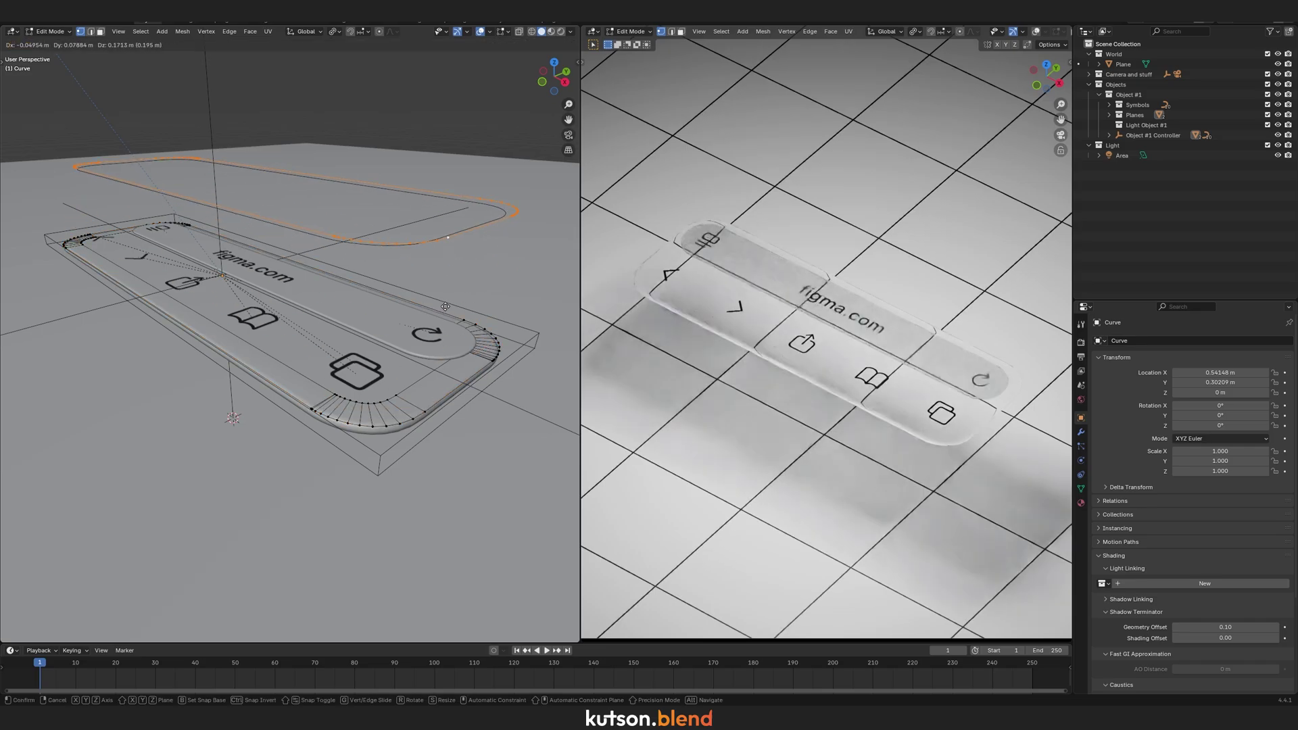
right_click(446, 350)
left_click(446, 350)
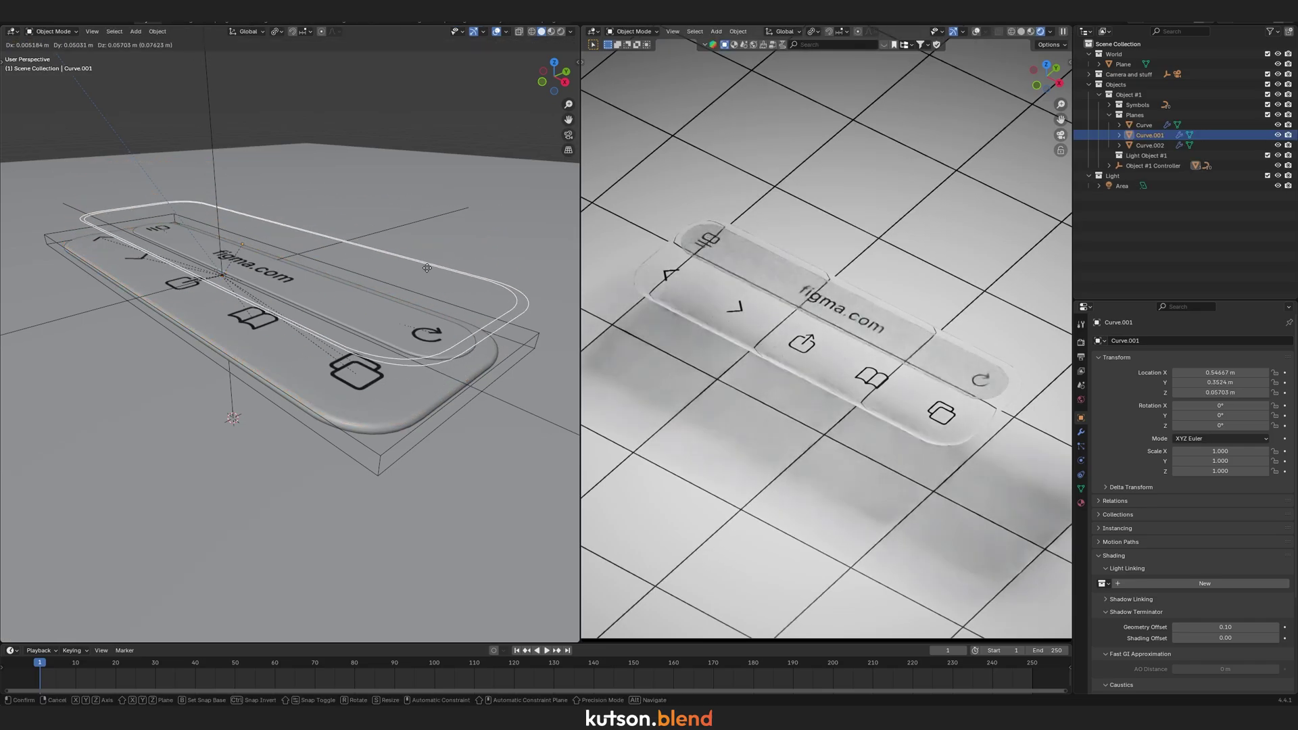
key("Tab")
left_click(1080, 434)
left_click(1274, 357)
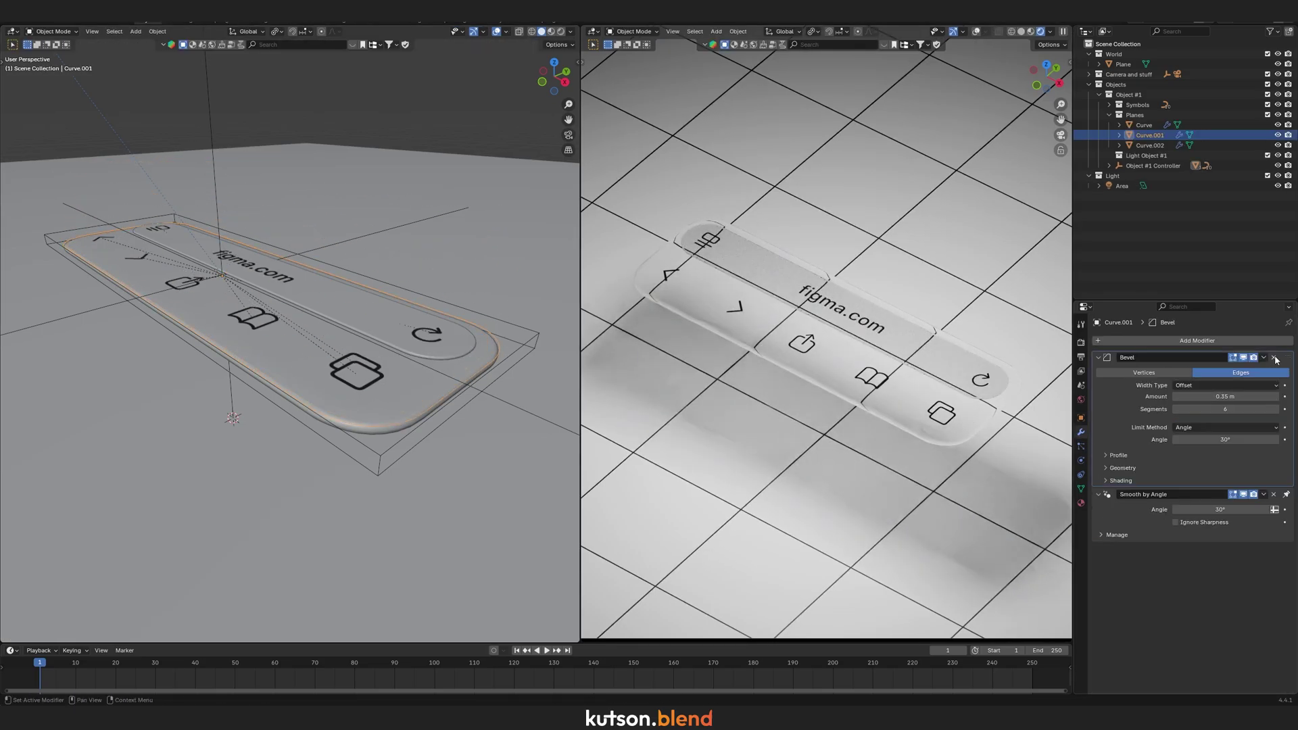
left_click(1274, 357)
Enlarge the separated outline along Y from the top view.
key("KP_7")
key("s")
key("y")
left_click(536, 264)
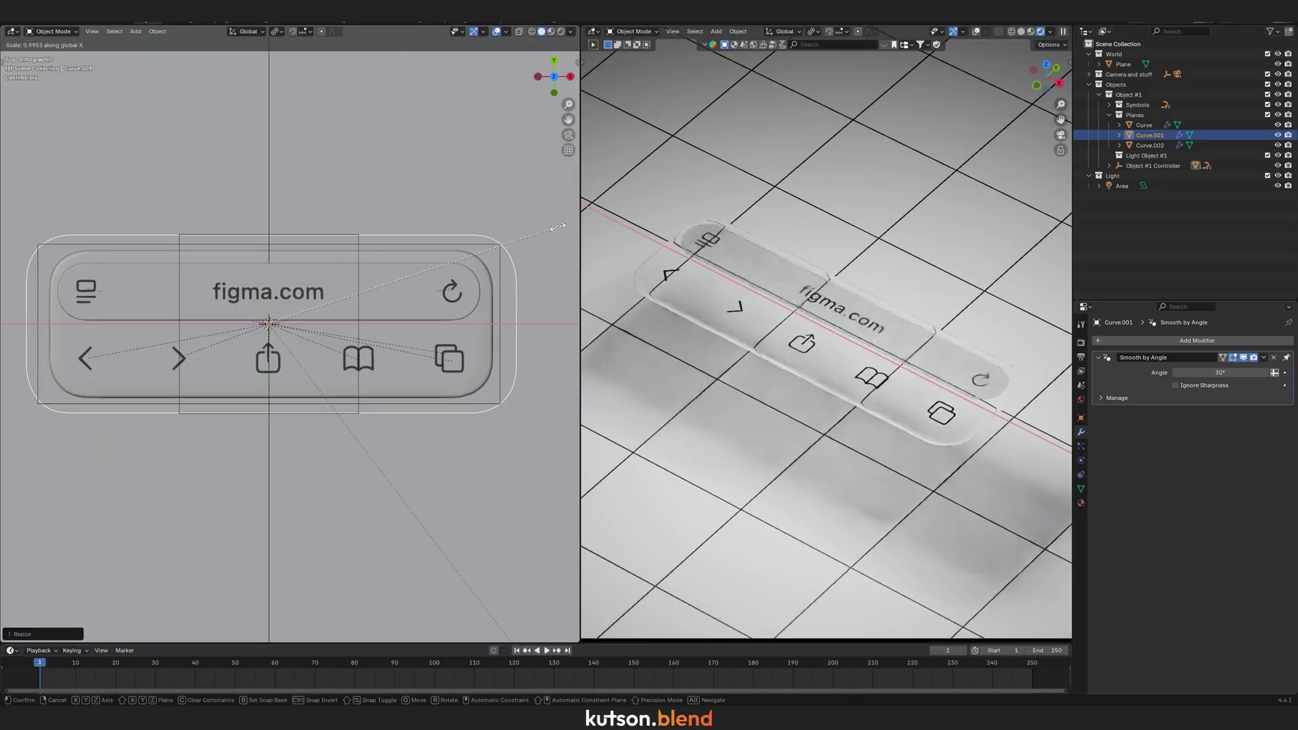
middle_click_drag(536, 264, 389, 299)
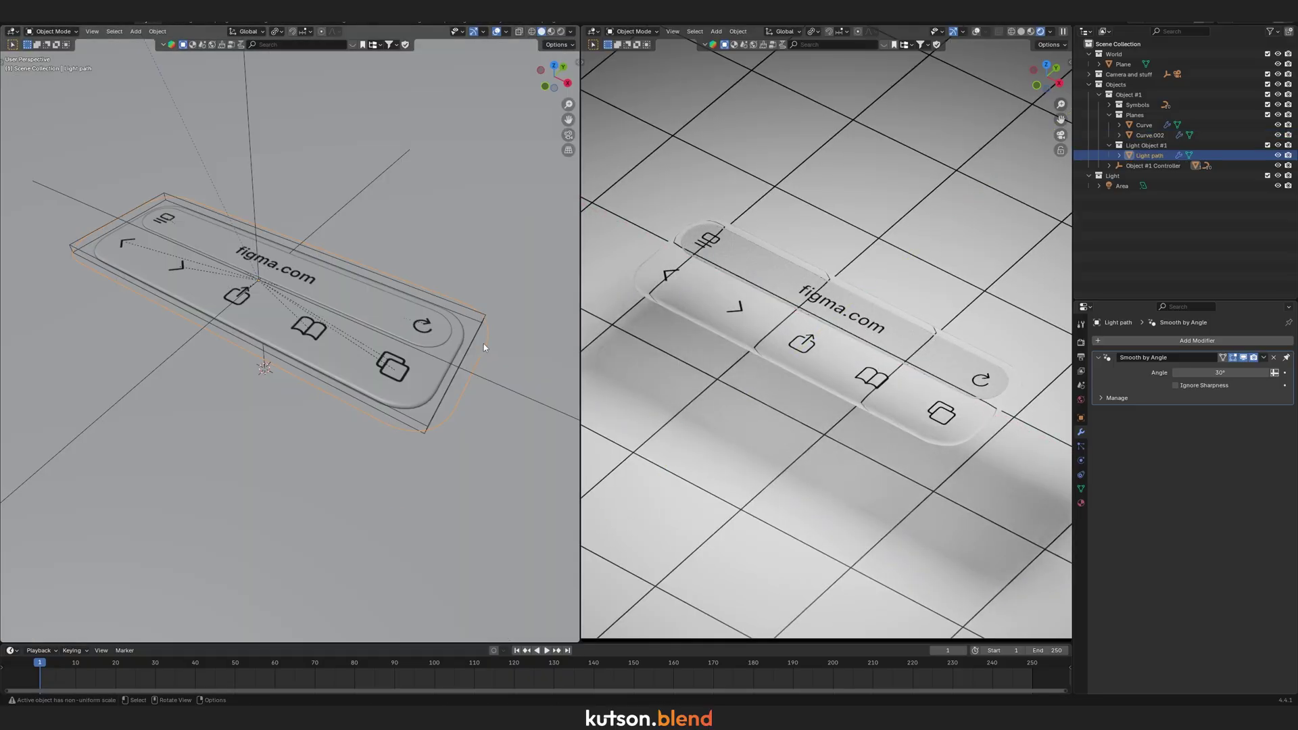
right_click(484, 344)
Convert the Light path into a plain curve and add an area light.
mouse_move(485, 343)
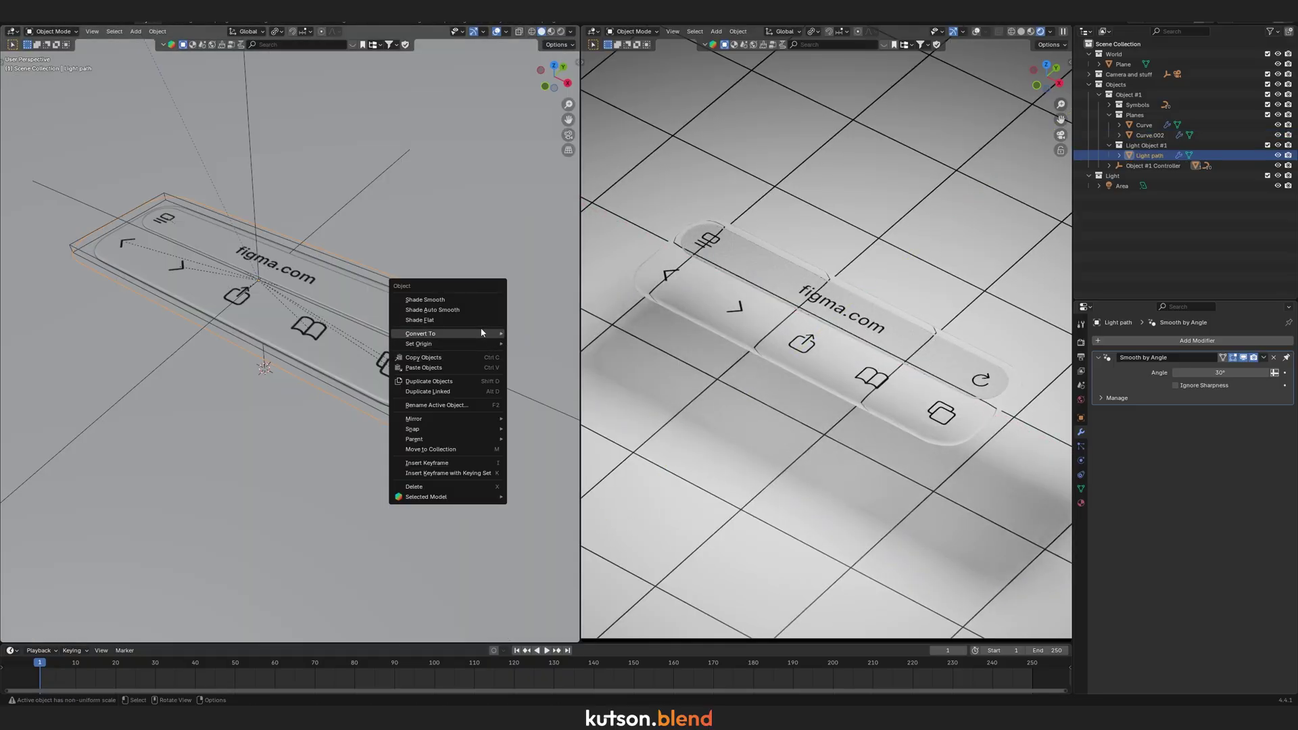
left_click(553, 344)
key("shift+a")
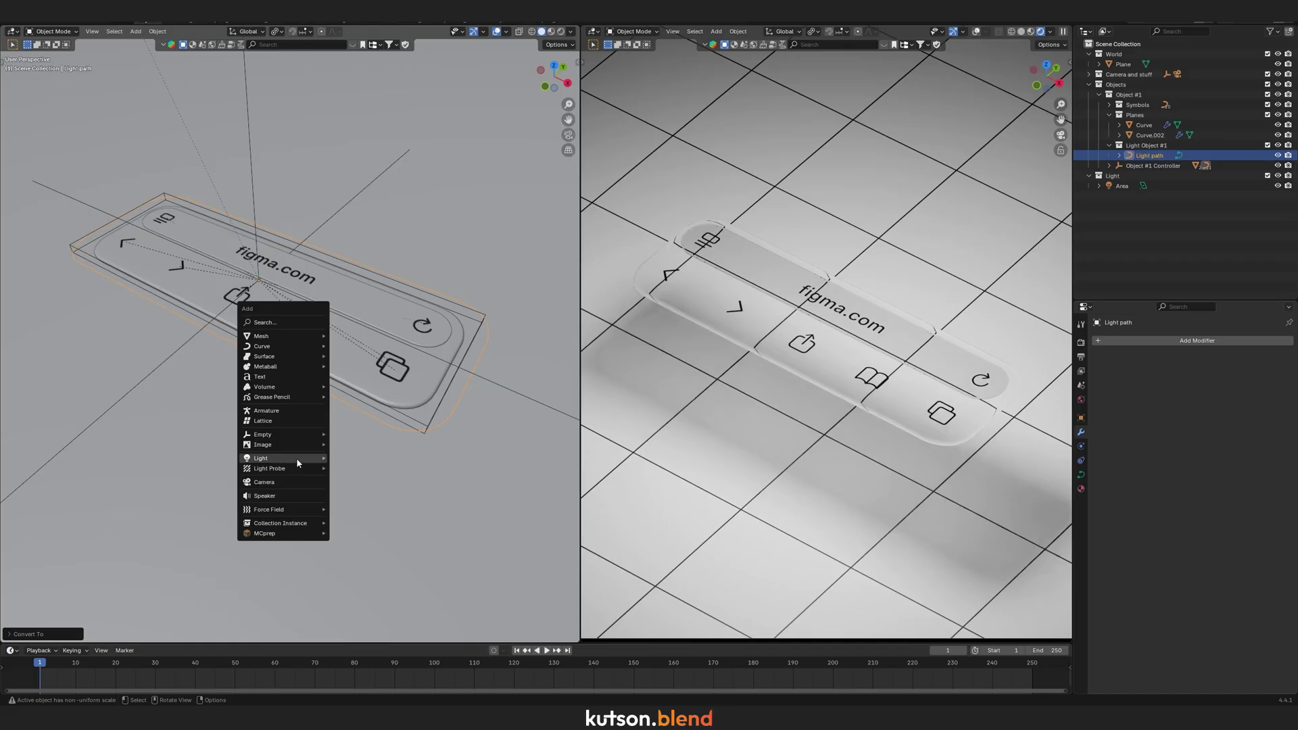
mouse_move(301, 457)
left_click(365, 492)
Give the area light a Track To constraint aimed at Object #1 Controller.
left_click(1199, 341)
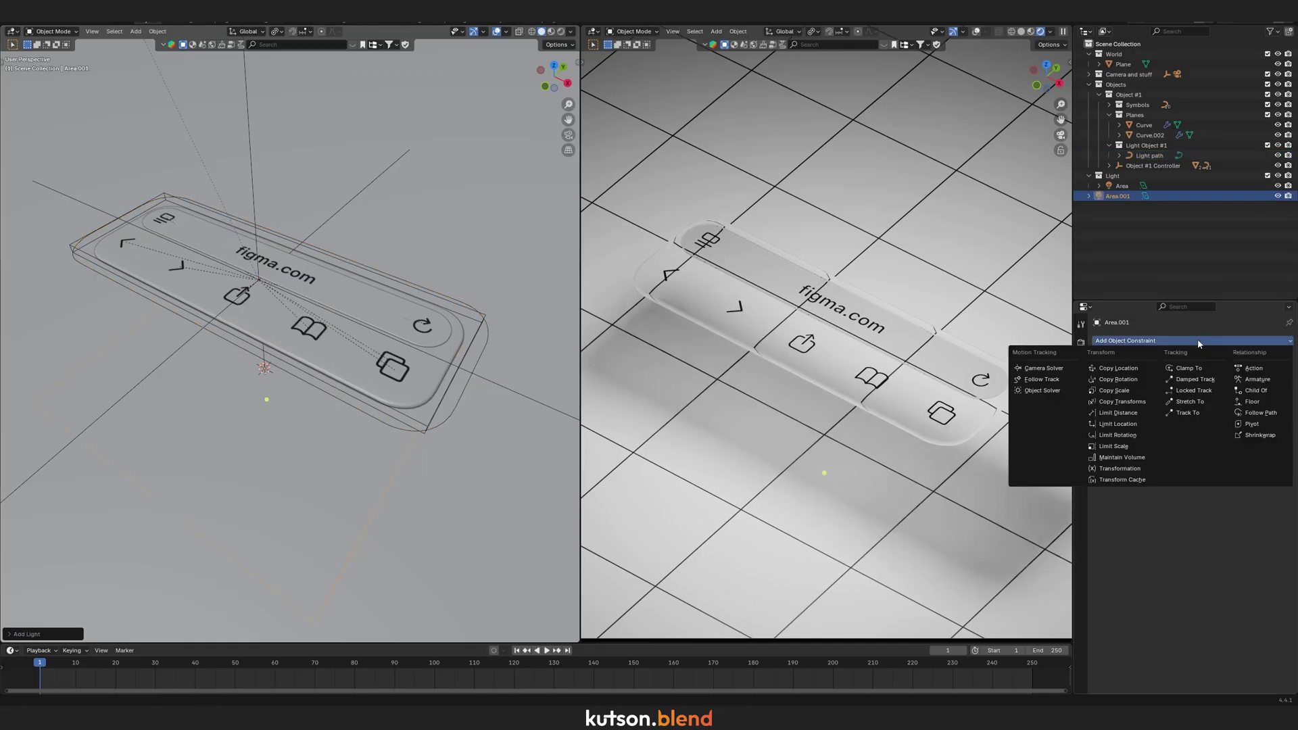
left_click(1194, 413)
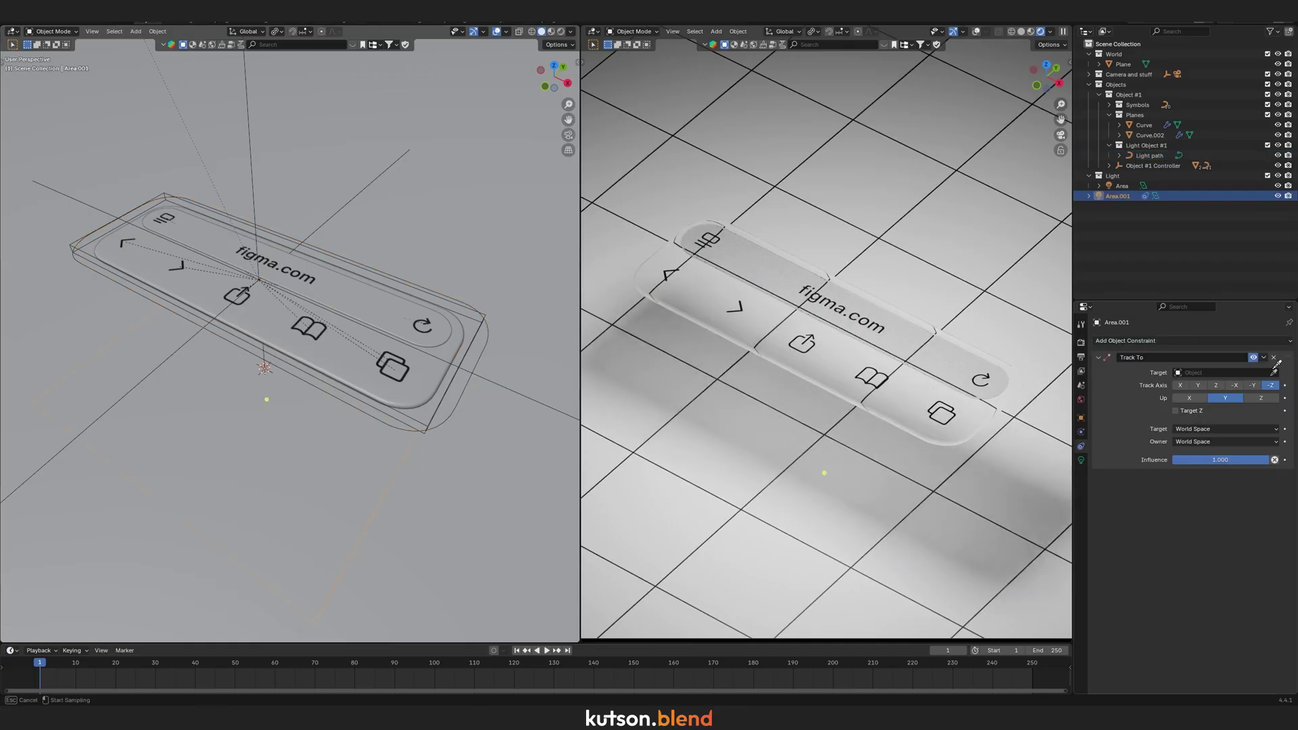
left_click(485, 314)
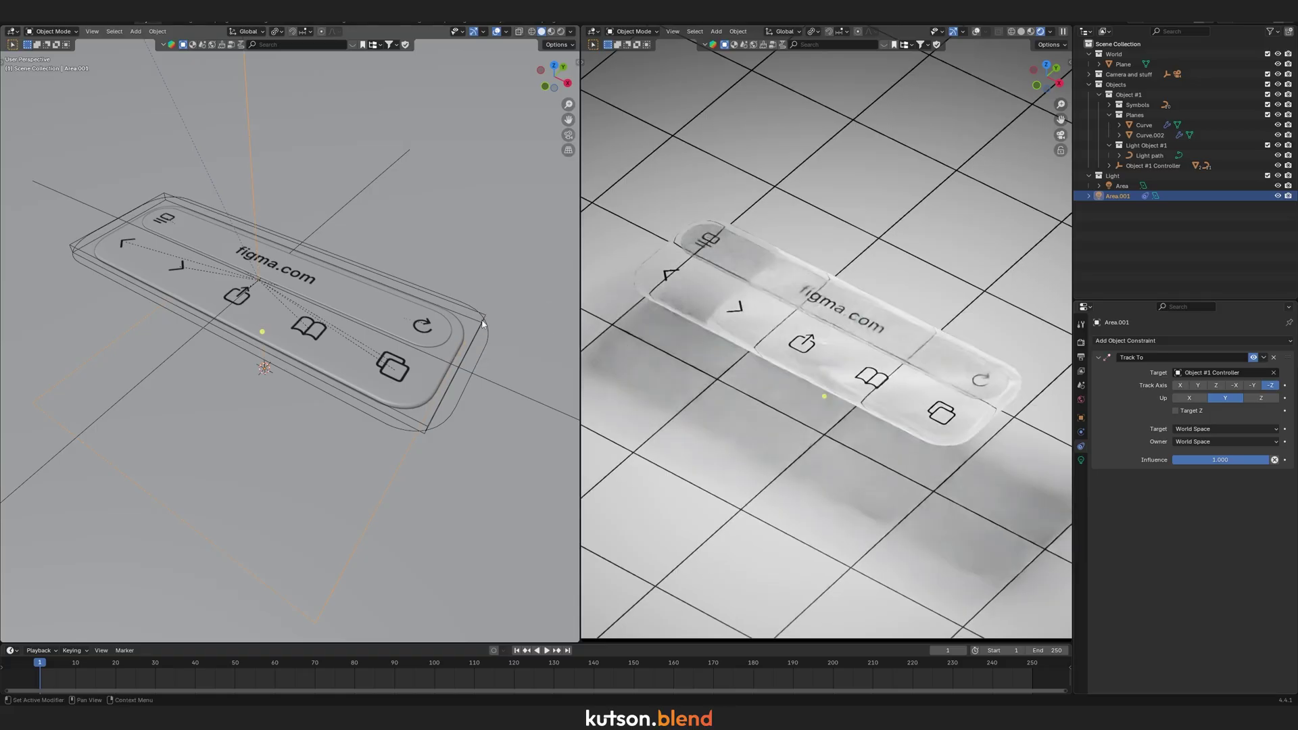
left_click(1177, 342)
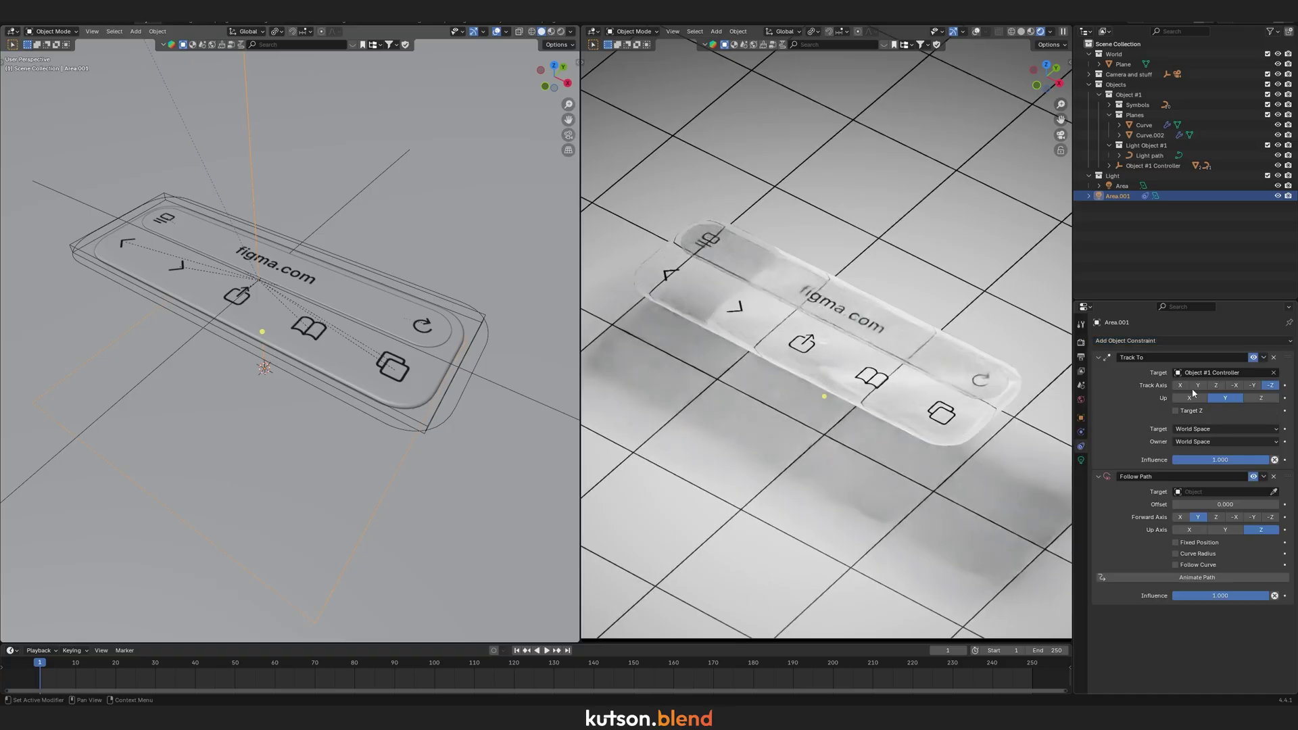
Apply the scale of the Light path curve.
middle_click_drag(460, 473, 465, 384)
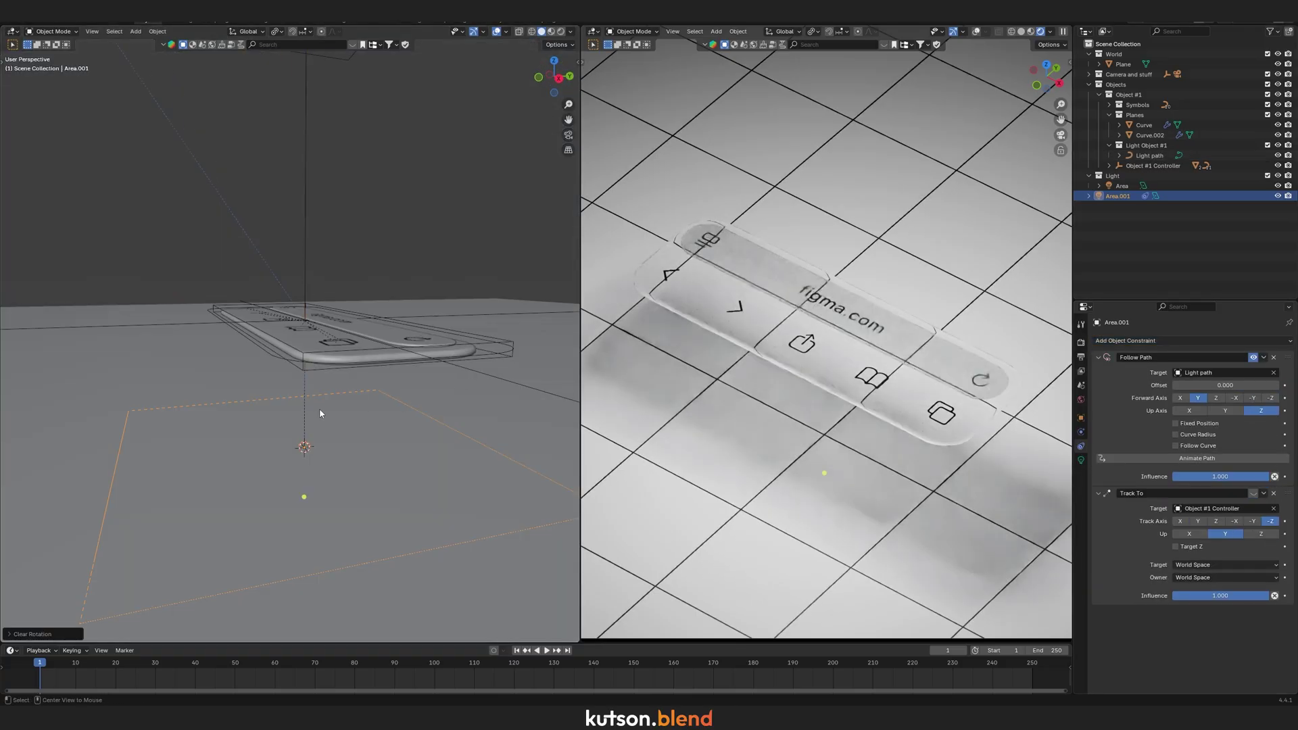
left_click(293, 374)
key("ctrl+a")
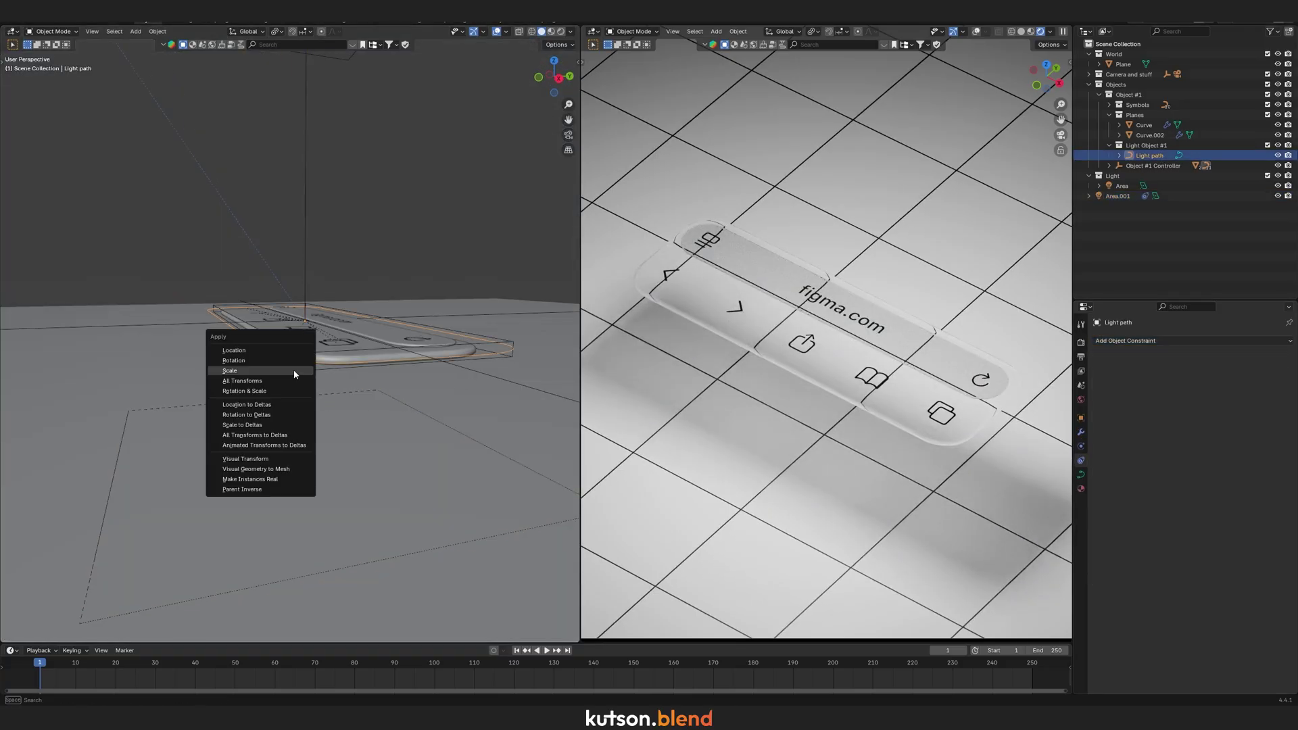
left_click(295, 374)
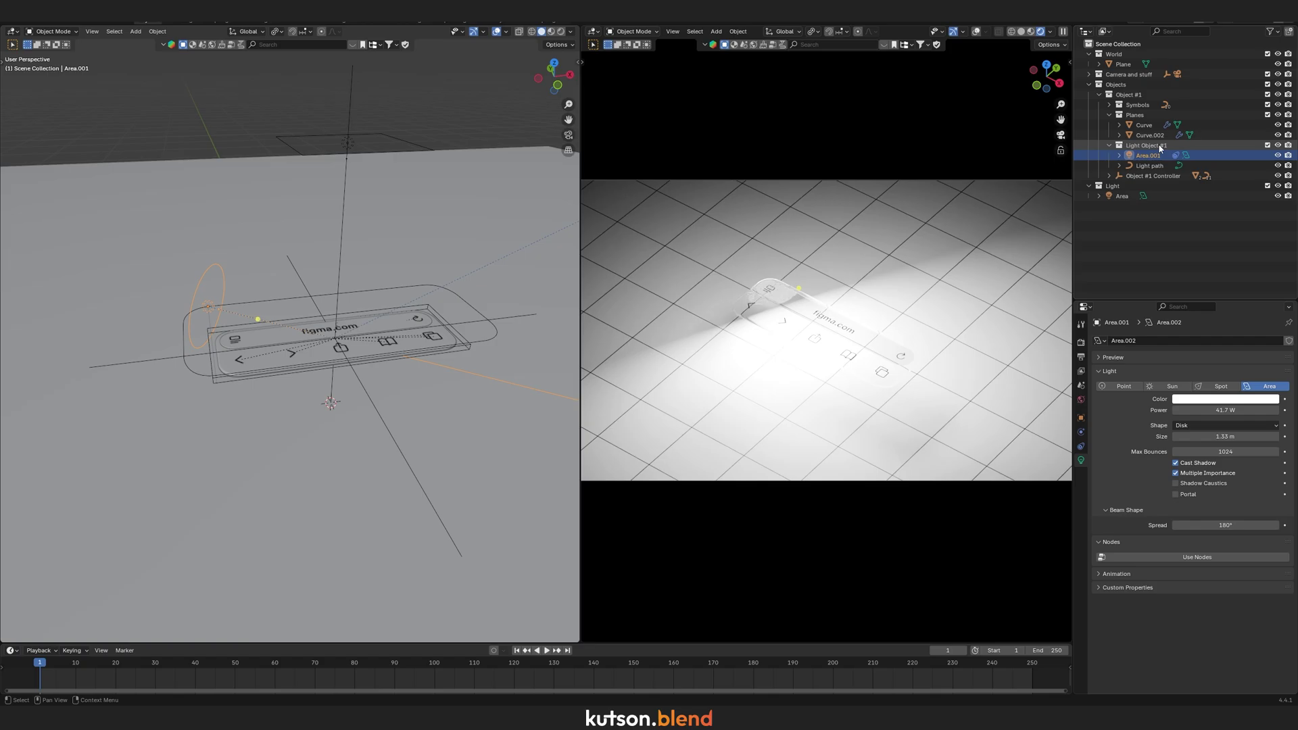
Set the area light's light linking to the Planes collection only.
left_click(1082, 437)
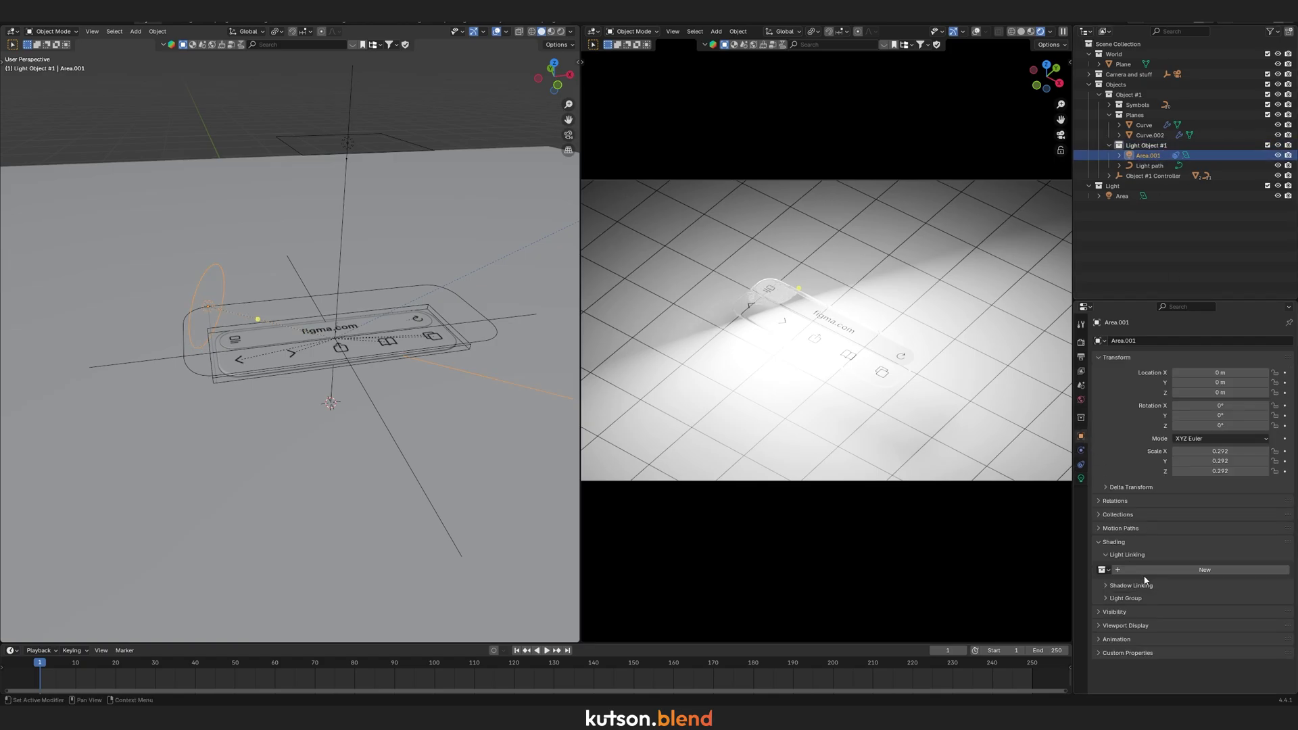
left_click(1104, 570)
left_click(1138, 634)
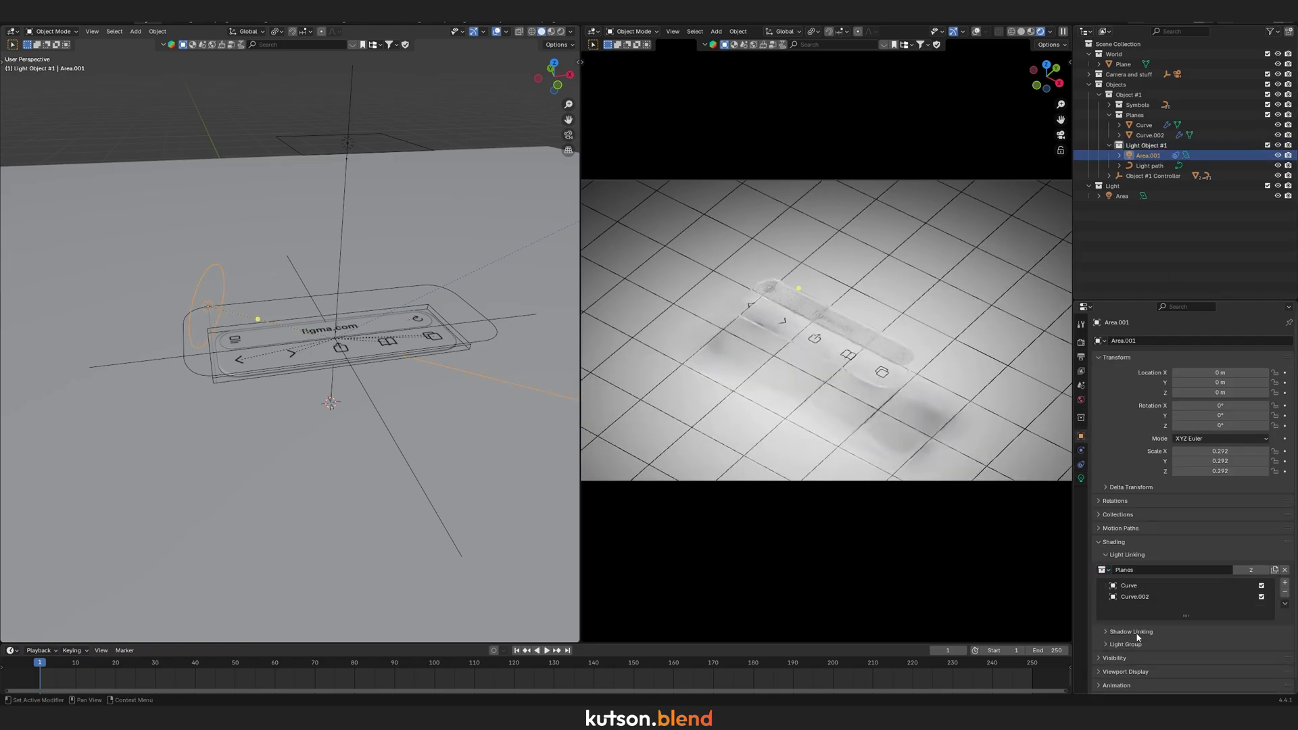
middle_click_drag(768, 277, 859, 359)
middle_click_drag(327, 372, 378, 358)
Narrow the light's beam spread to 30.2° and shift its Follow Path offset.
left_click(1081, 478)
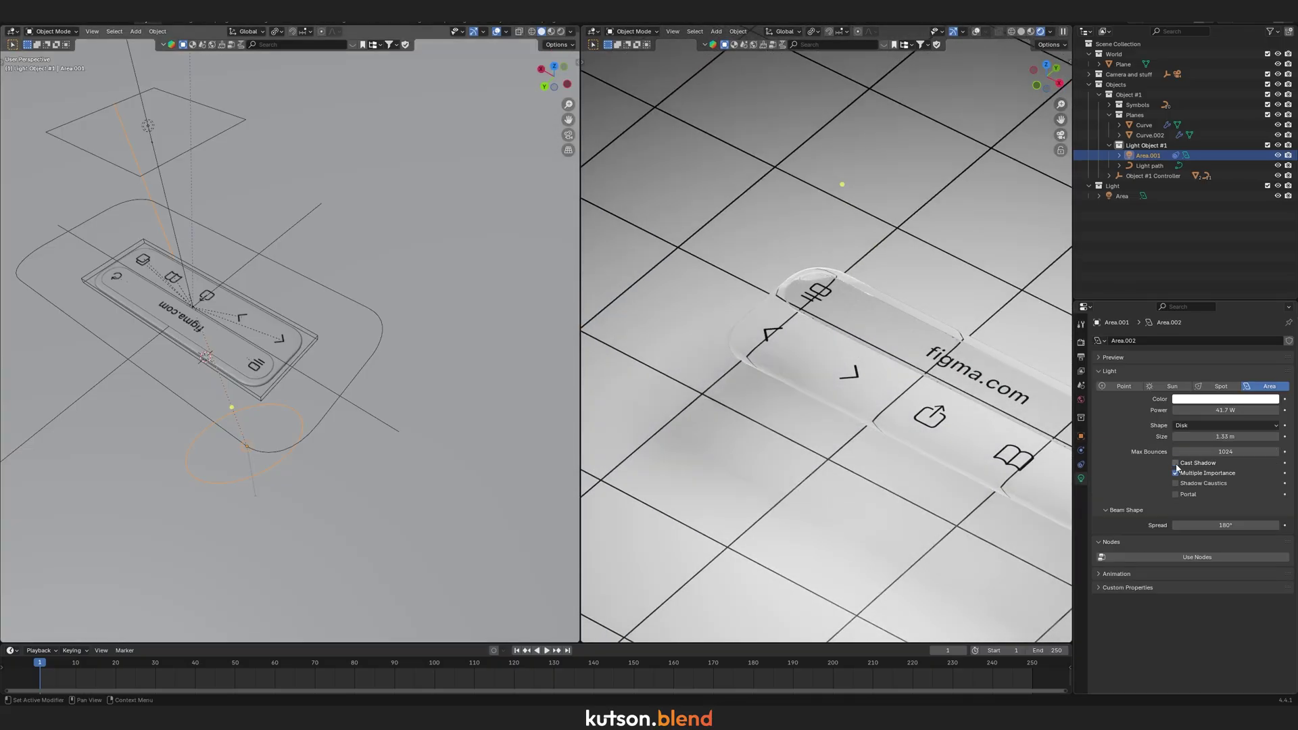
left_click_drag(1226, 526, 1190, 525)
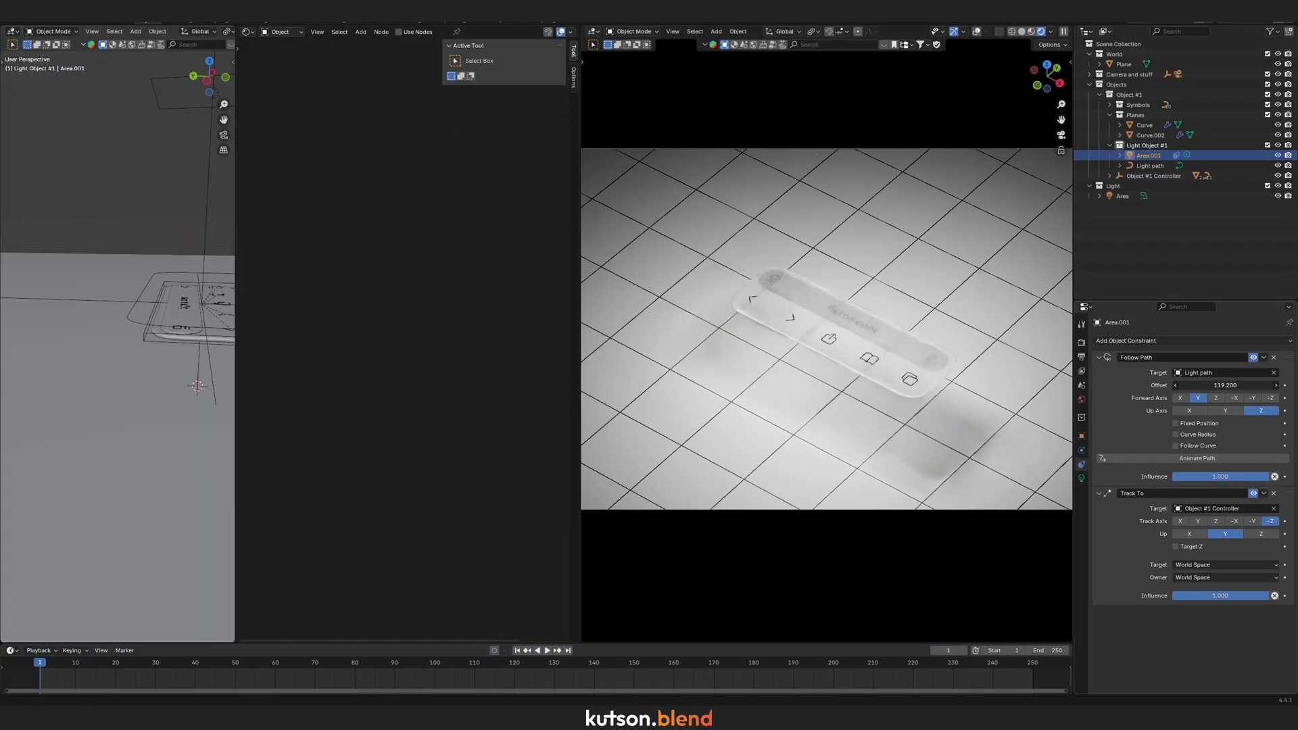
left_click_drag(1225, 385, 1187, 385)
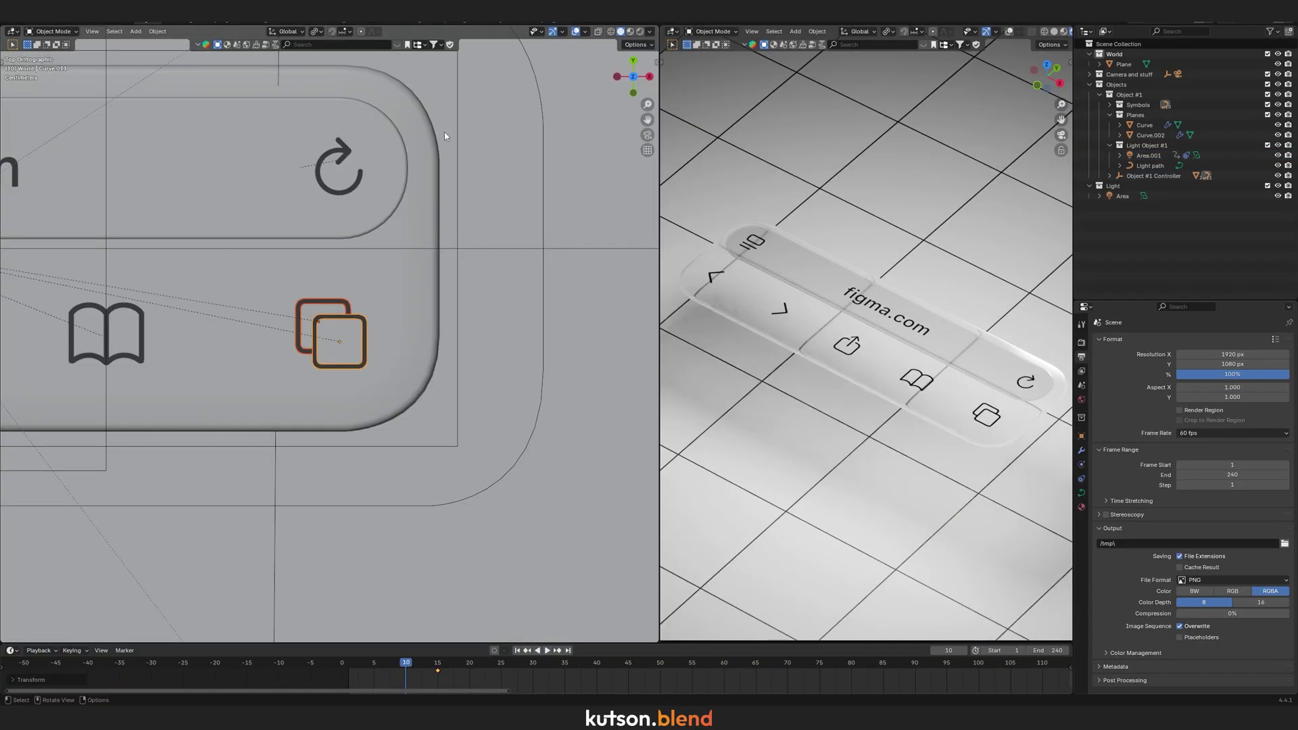
Scale up the copy icon, then play the animation from near frame 1 to check it.
key("s")
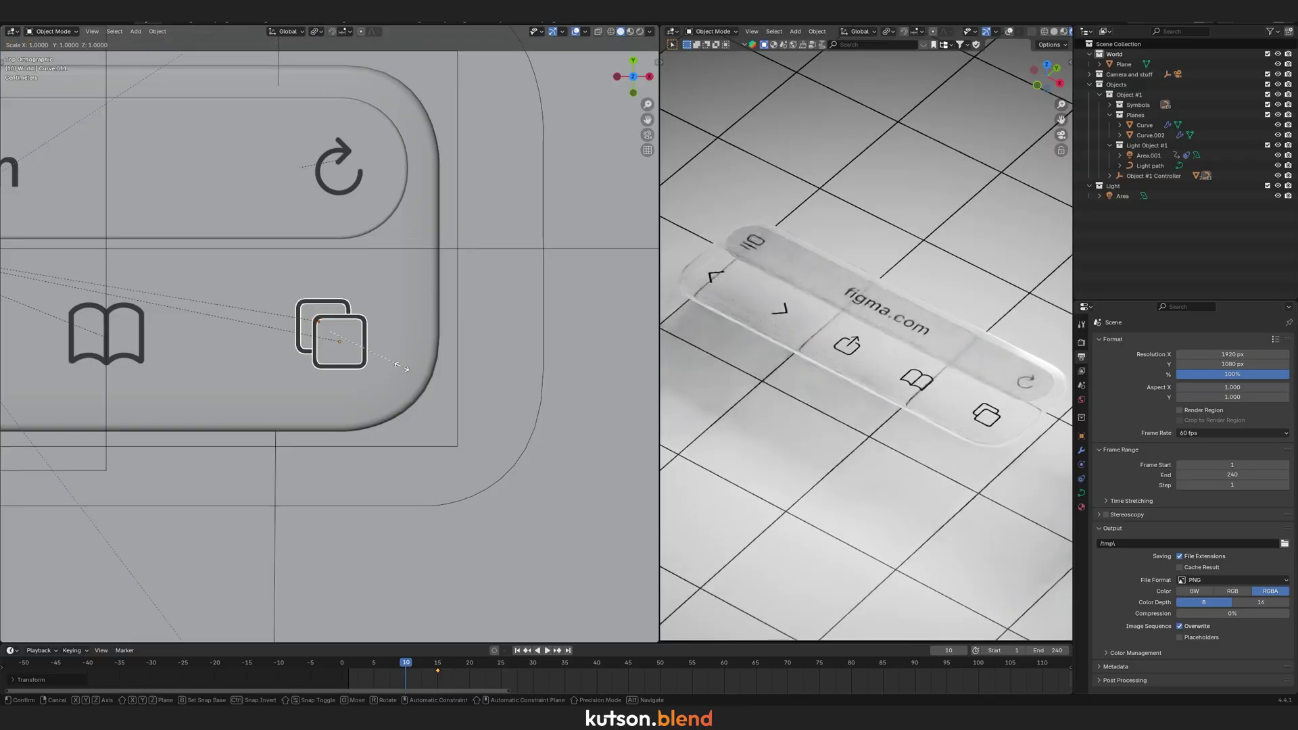
left_click(551, 405)
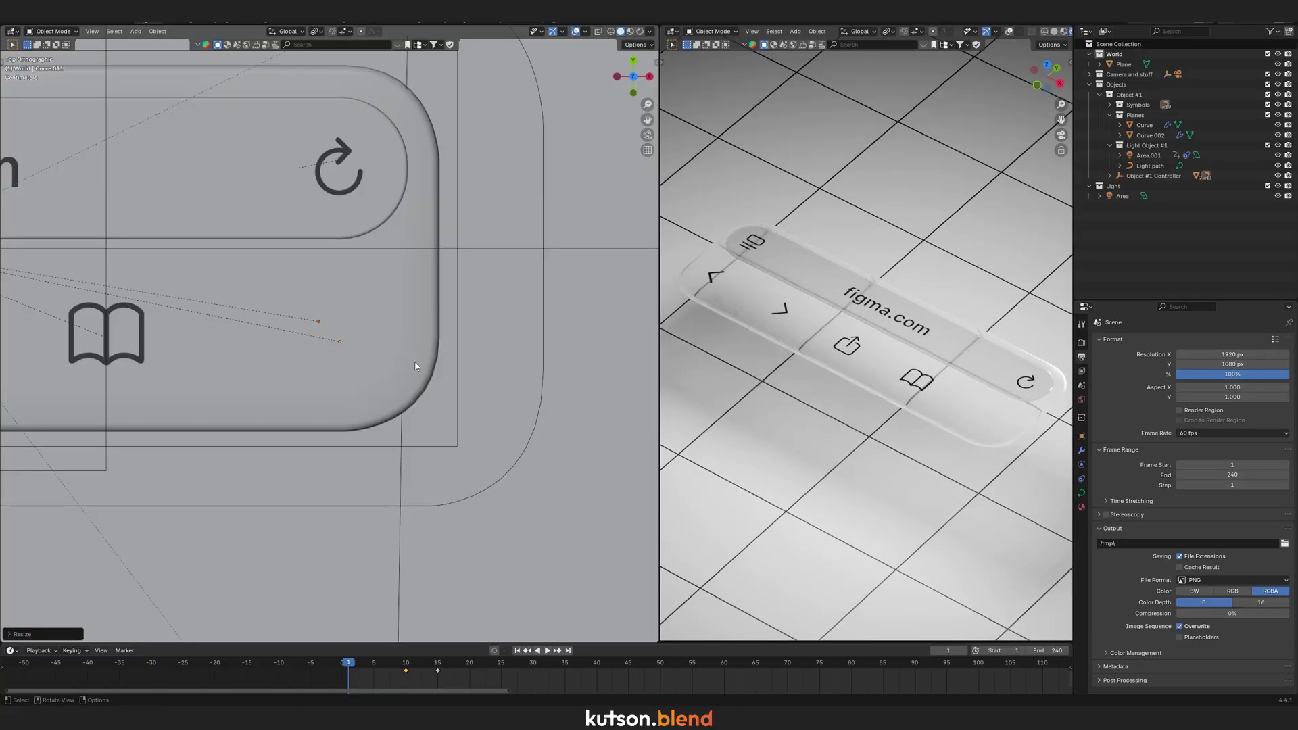
key("space")
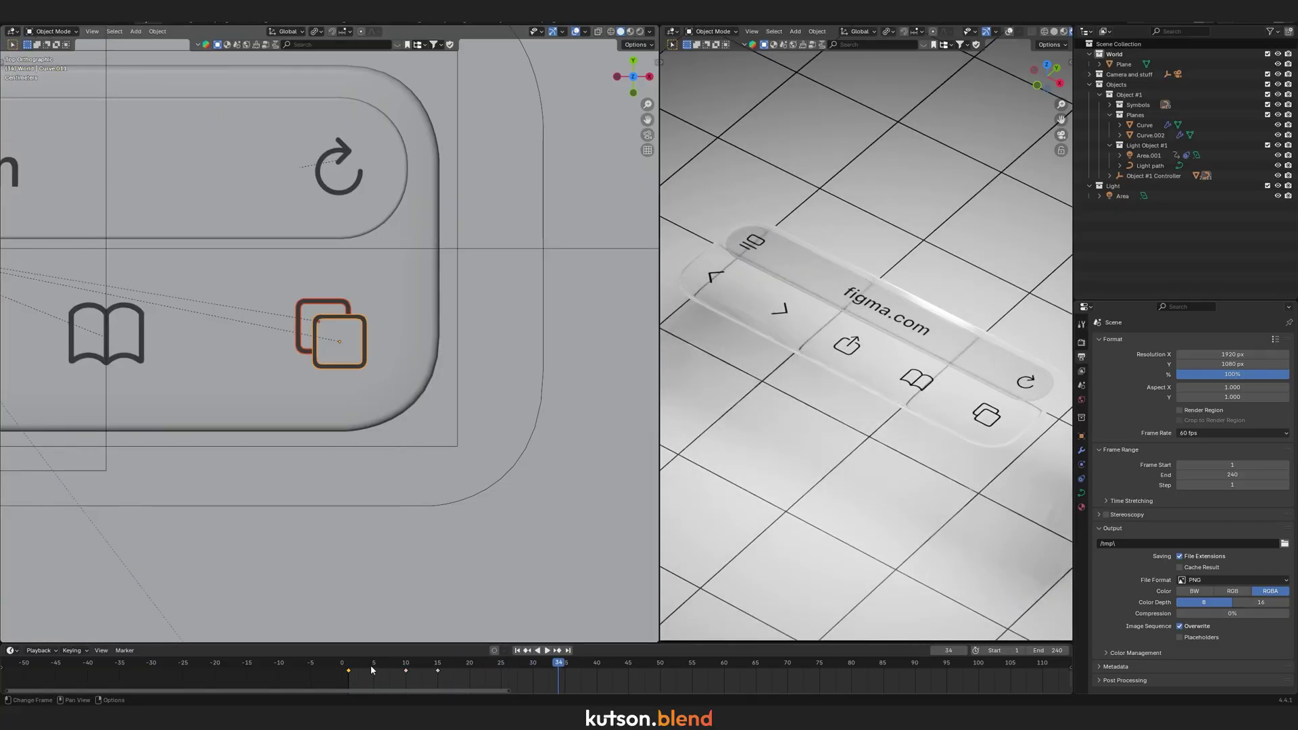
left_click(347, 666)
left_click(347, 665)
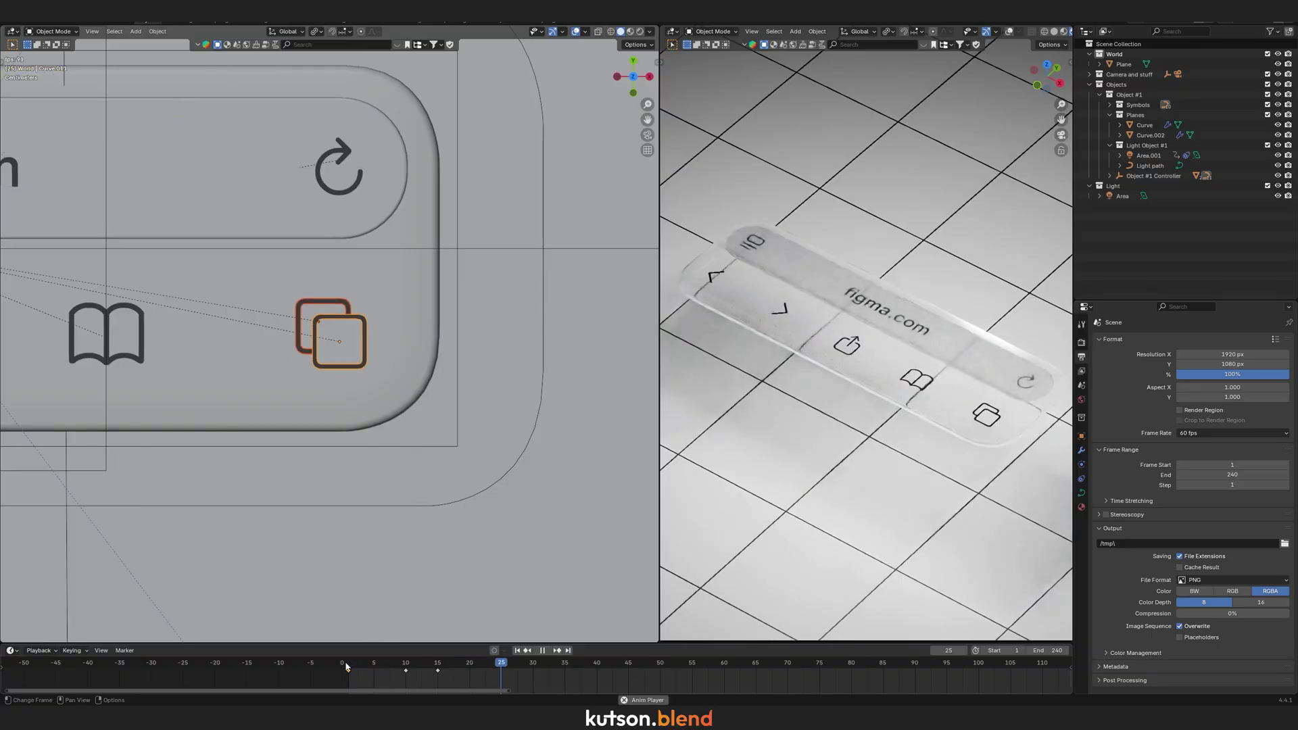
left_click(346, 665)
key("space")
left_click(346, 665)
key("space")
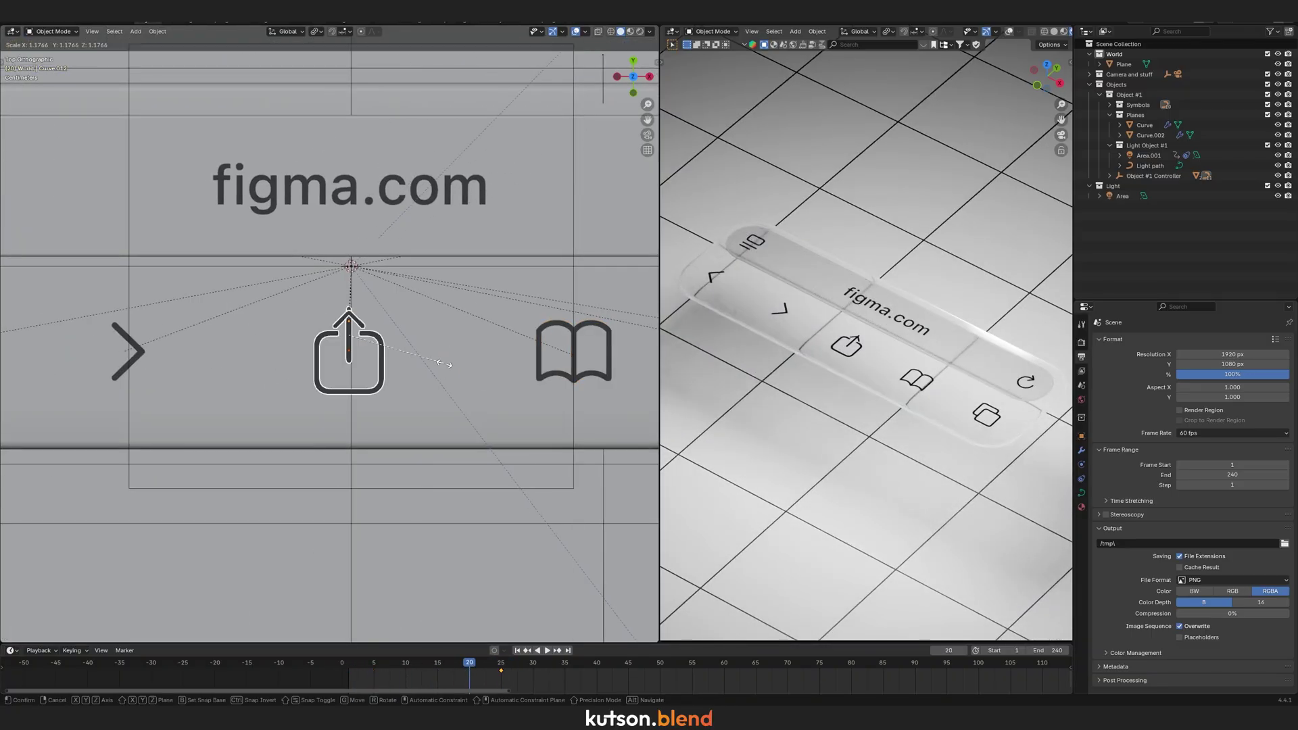
key("Down")
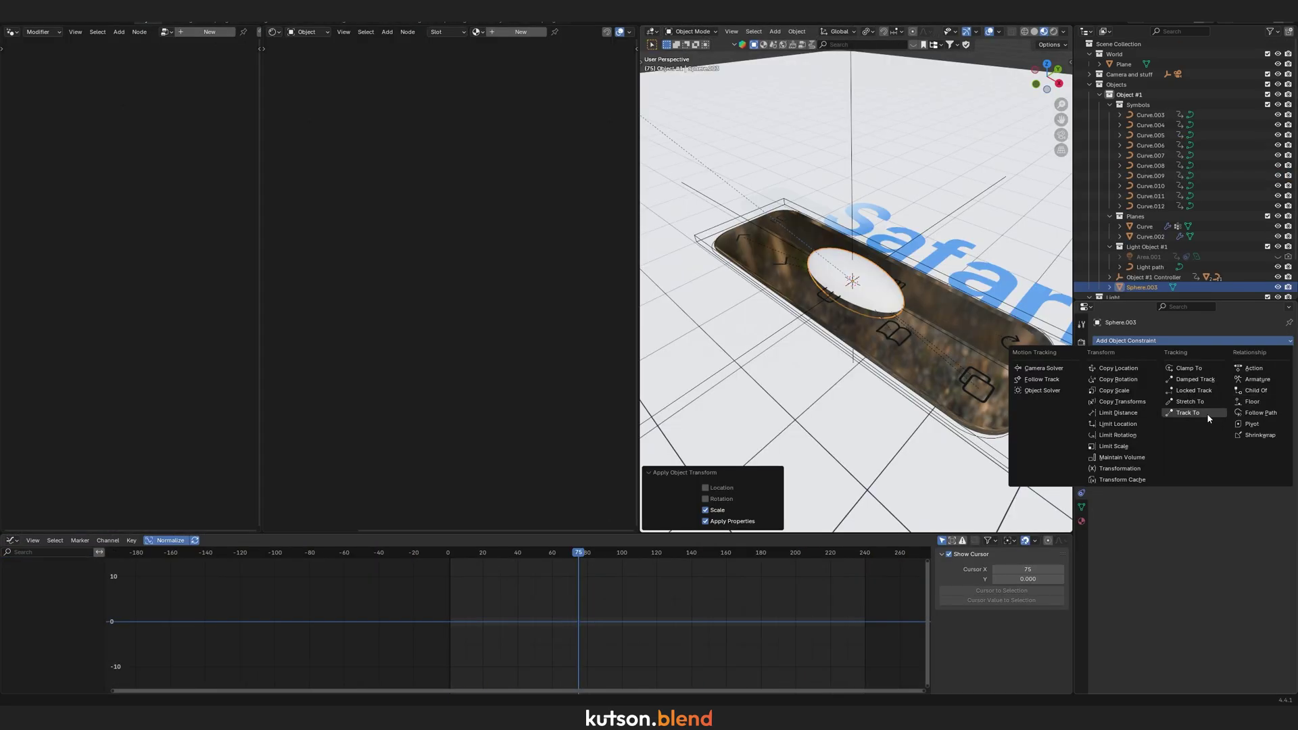
Make the sphere follow the Light path and add a Join Geometry node beside Object Info.
left_click(1207, 412)
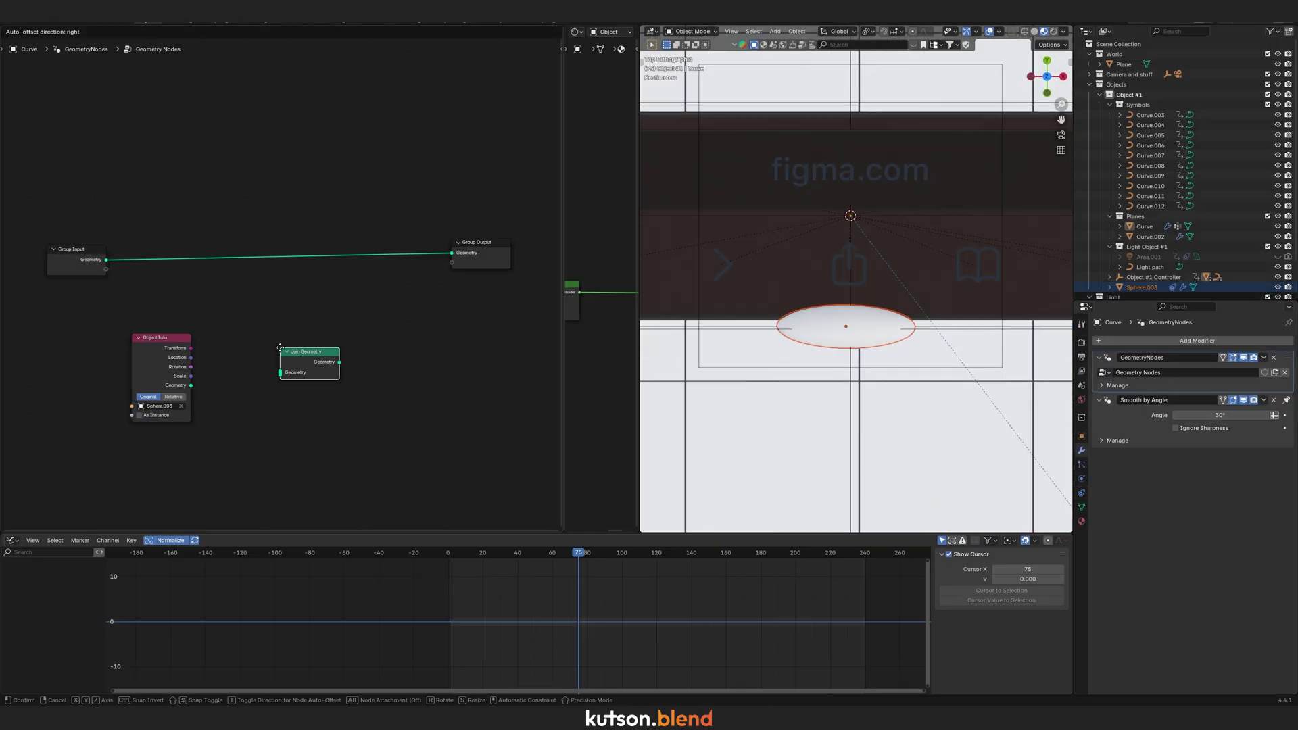
left_click(206, 334)
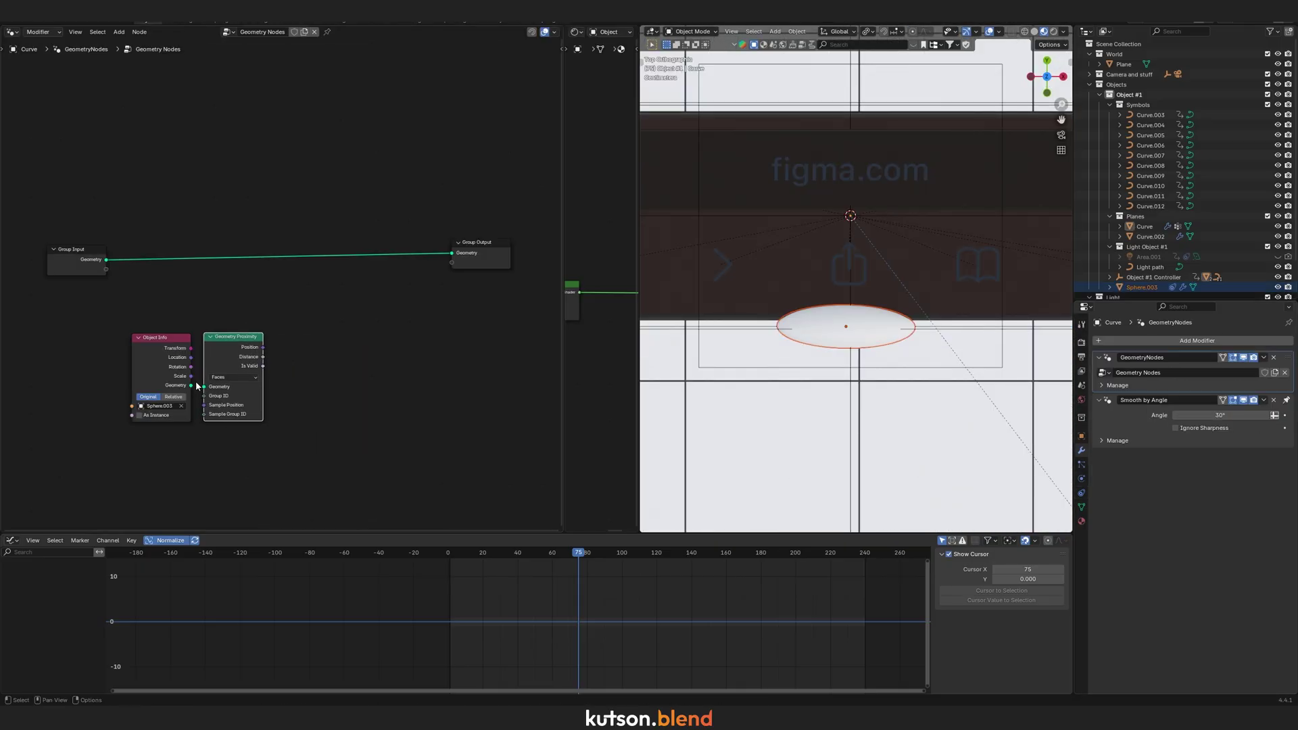
key("shift+a")
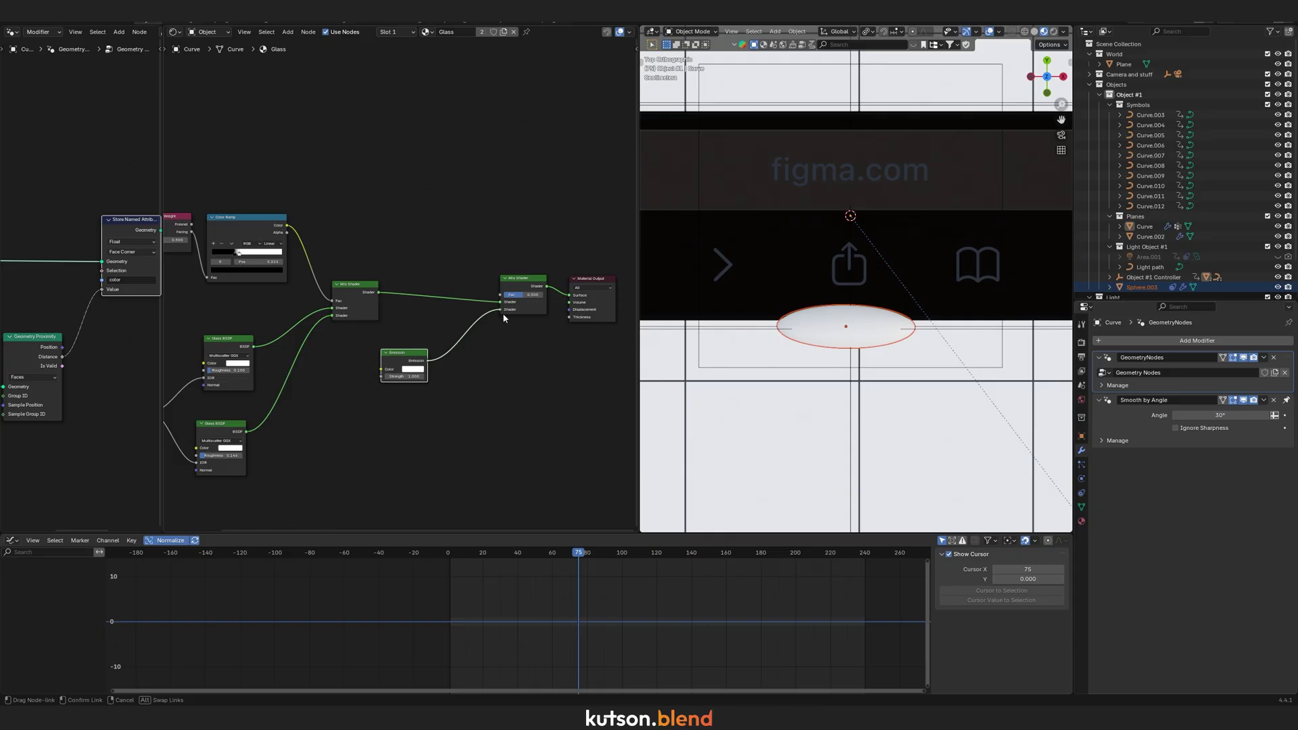